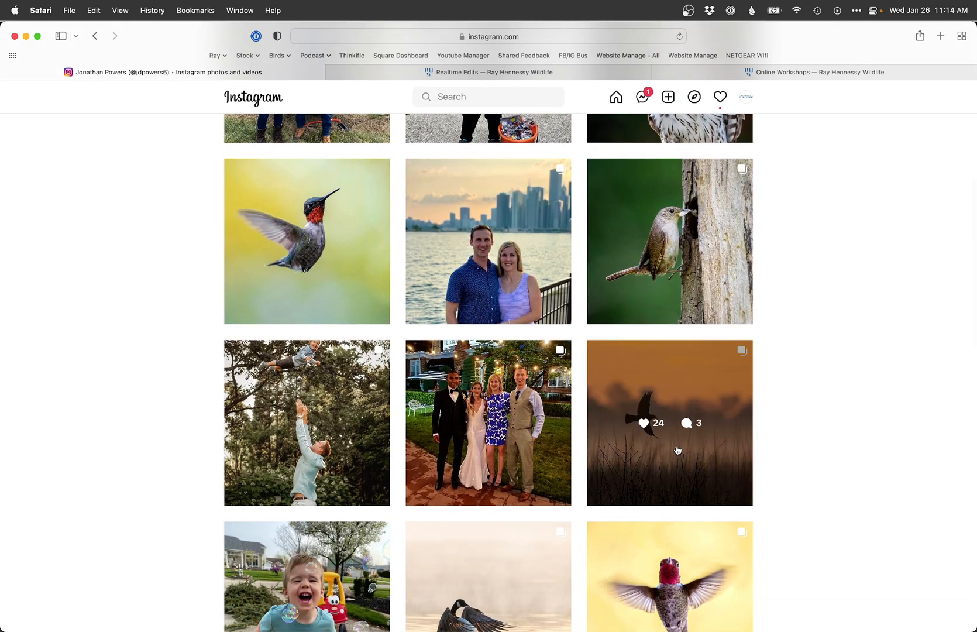
Step: Open the submitter's bird-silhouette Instagram post to view it, then close it and browse the profile grid
left_click(676, 449)
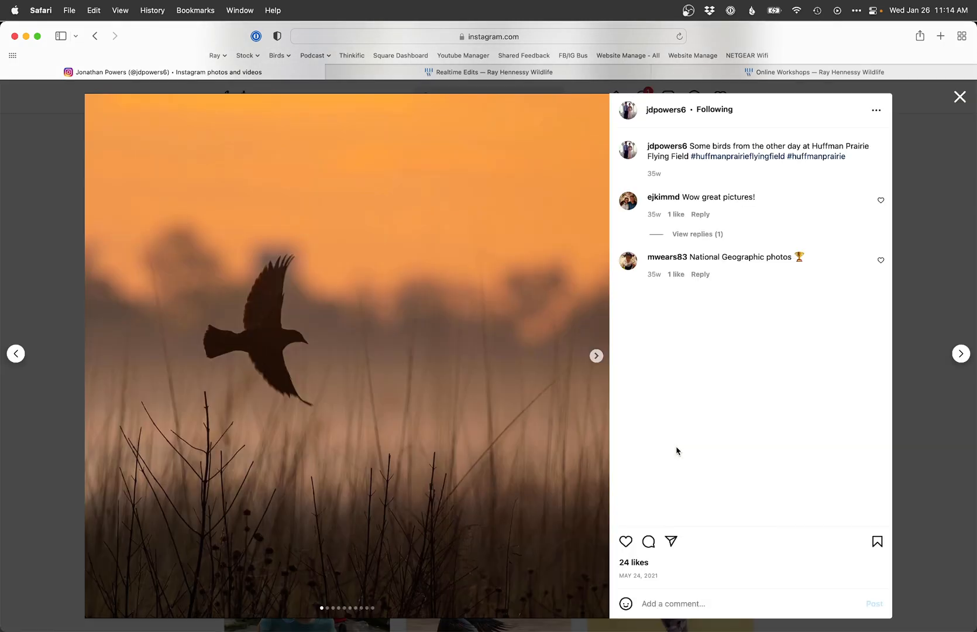
left_click(959, 98)
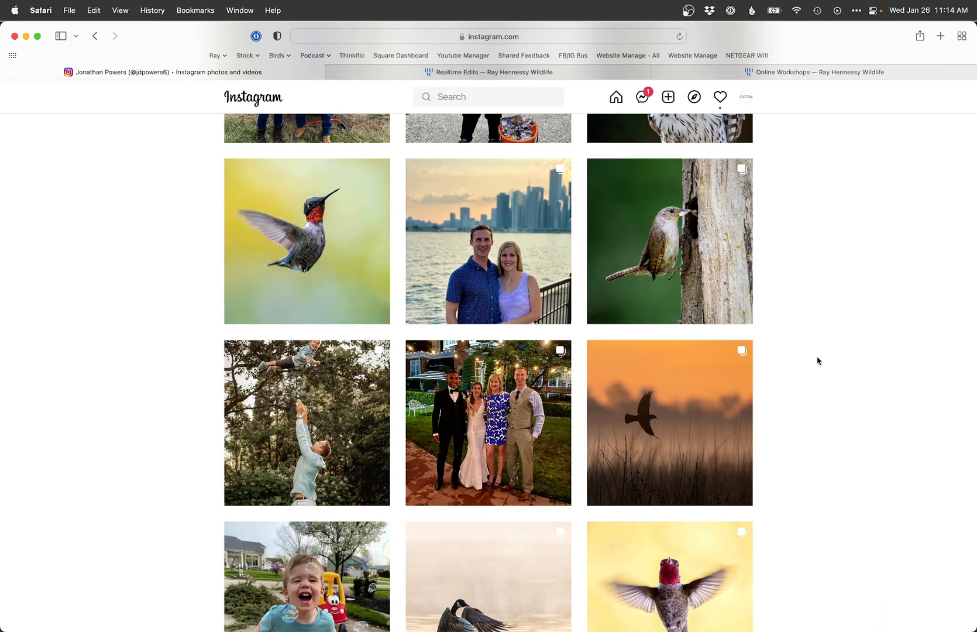
scroll(817, 361, "down", 8)
scroll(817, 361, "up", 1)
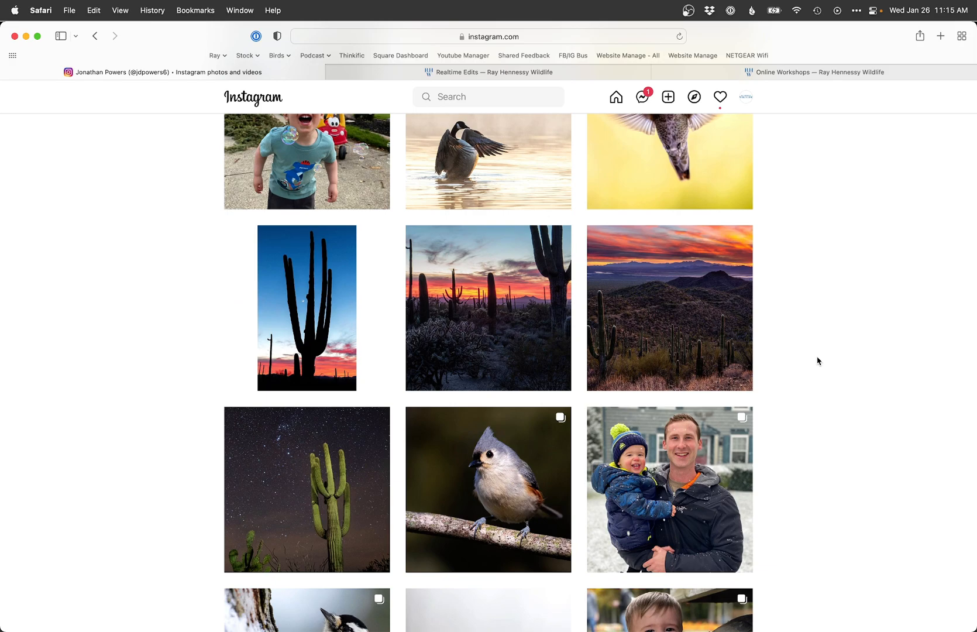
Step: Check the Realtime Edits page, then return to the submitter's Instagram profile and scroll to its top
left_click(495, 72)
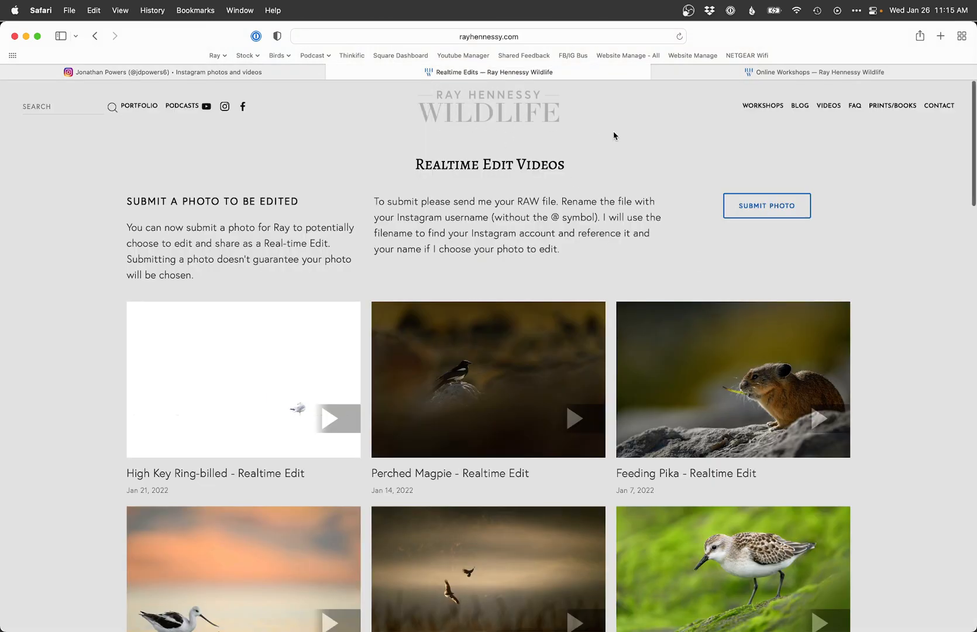
mouse_move(829, 108)
key("ctrl+shift+Tab")
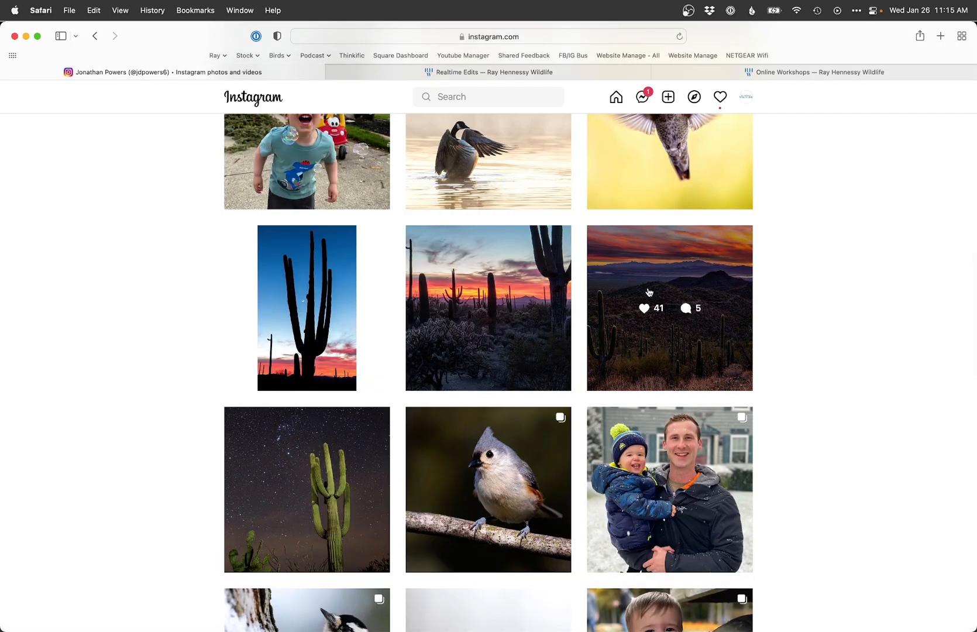
scroll(835, 448, "up", 10)
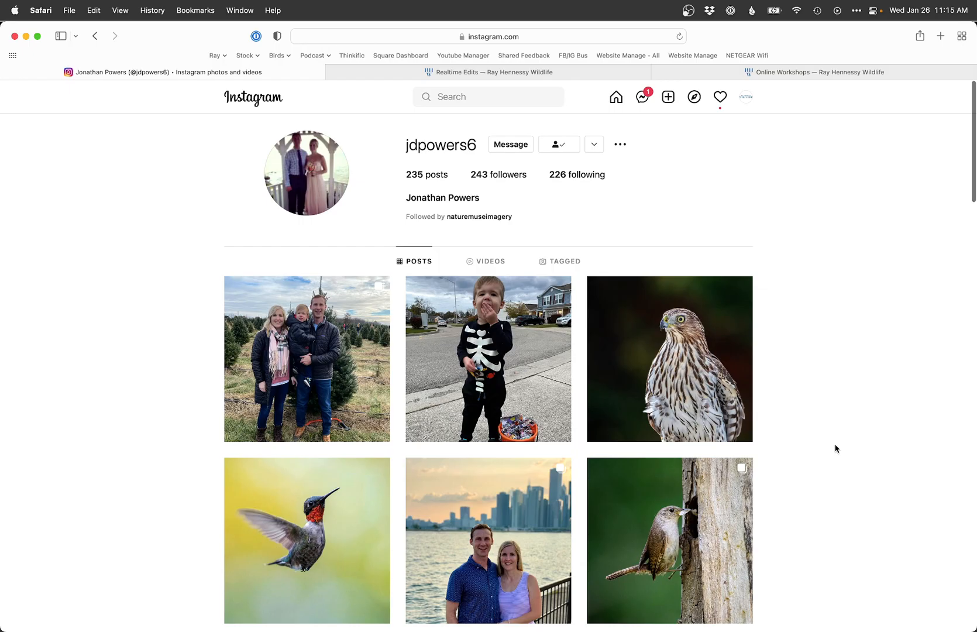
Step: Switch to Lightroom Classic and set the white balance by sampling a spot on the duck photo
key("super+Tab")
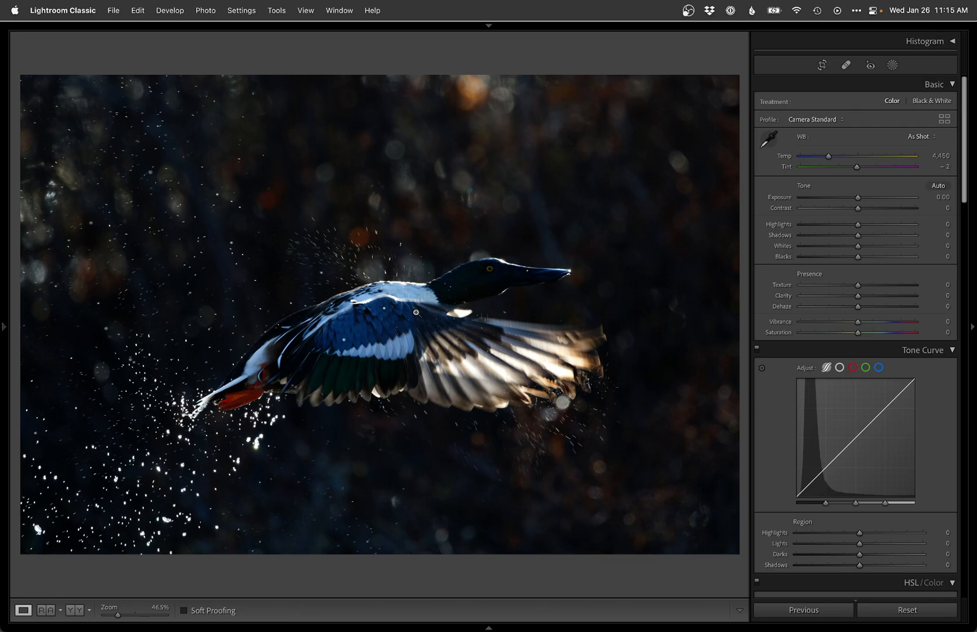
key("w")
left_click(468, 348)
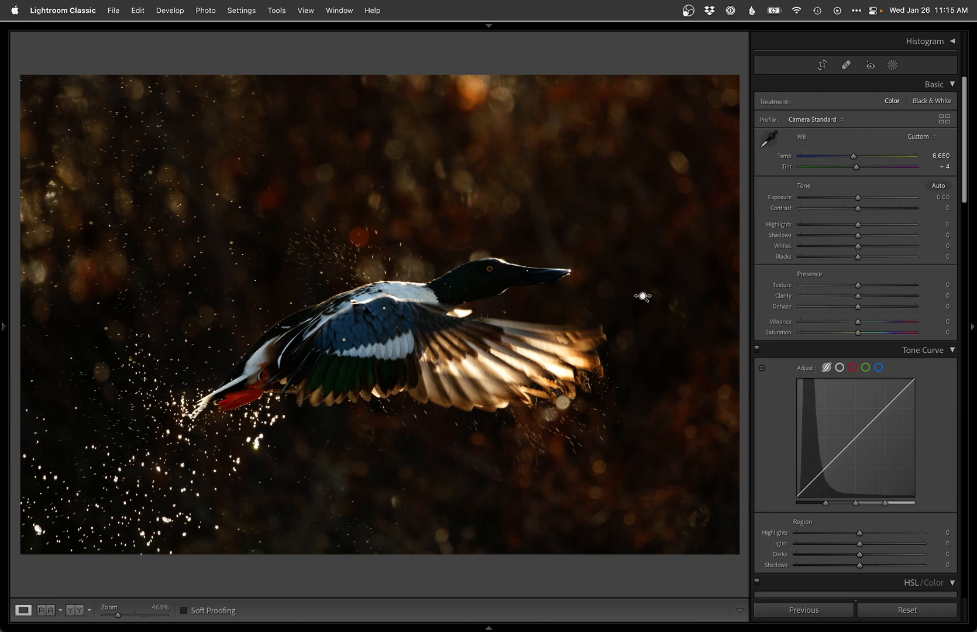
Step: Set highlights to -70, shadows to +40, and lower exposure to -0.10
key("shift+plus")
key("shift+plus")
key("shift+plus")
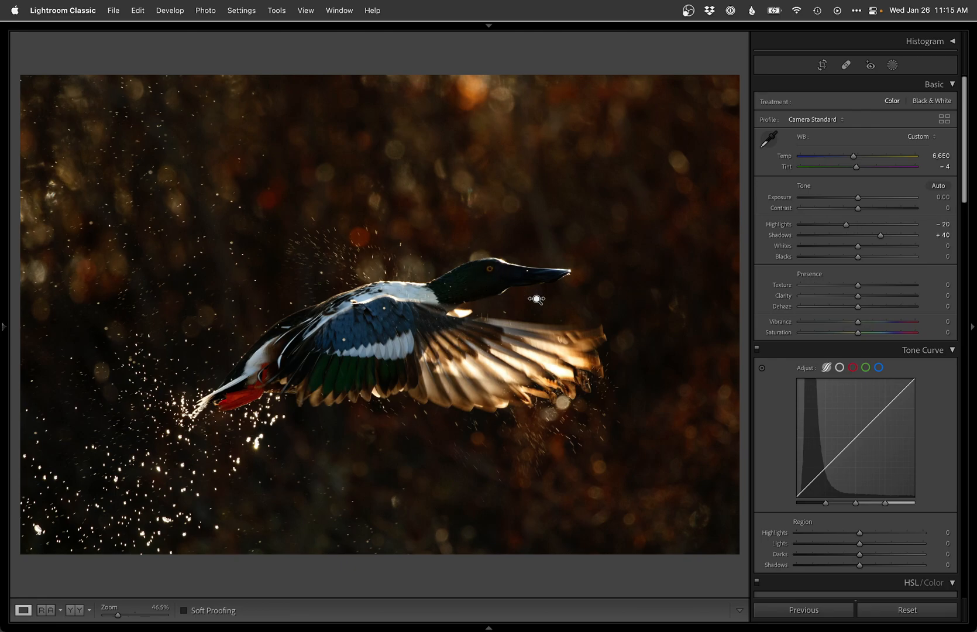
key("shift+minus")
key("shift+minus")
key("shift+minus")
key("shift+minus")
key("shift+minus")
key("shift+minus")
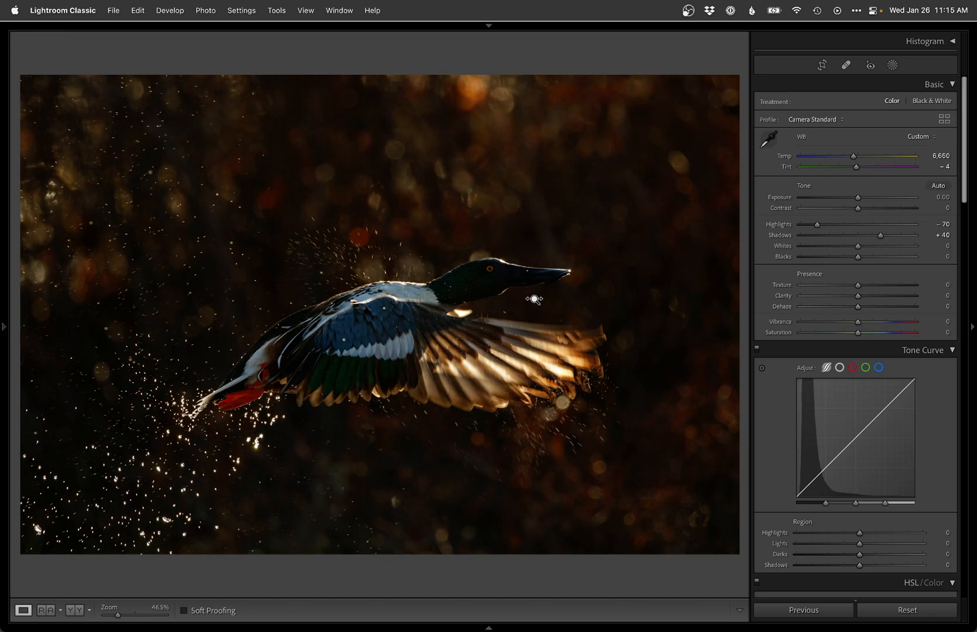
key("minus")
Step: Open the photo in Photoshop as a smart object and duplicate it to edit the copy in Camera Raw
key("alt+super+e")
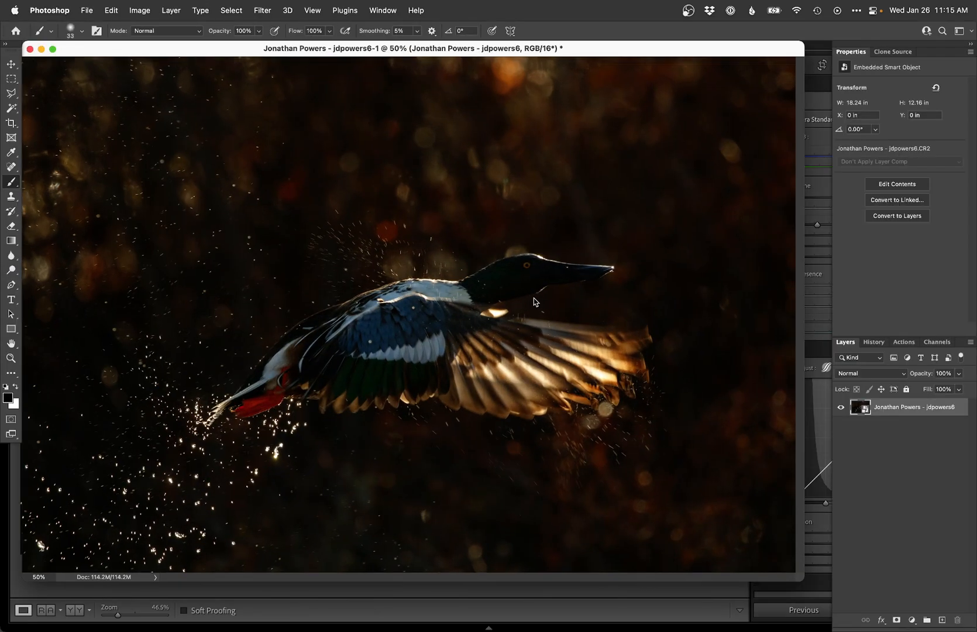
key("super+j")
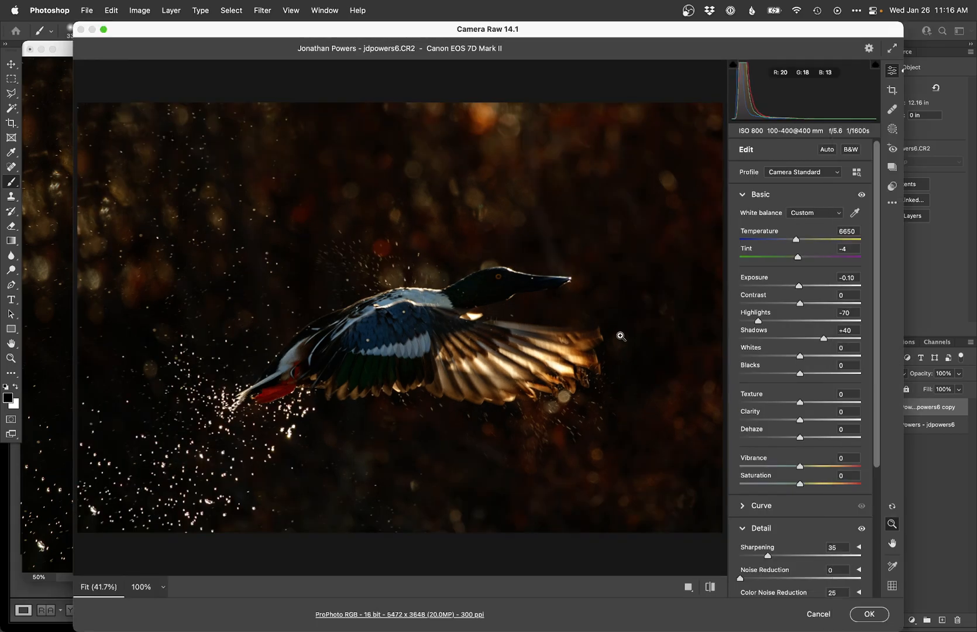
Step: In Camera Raw, set exposure to +0.65, shadows to +70 and blacks to -30, then apply
left_click(808, 286)
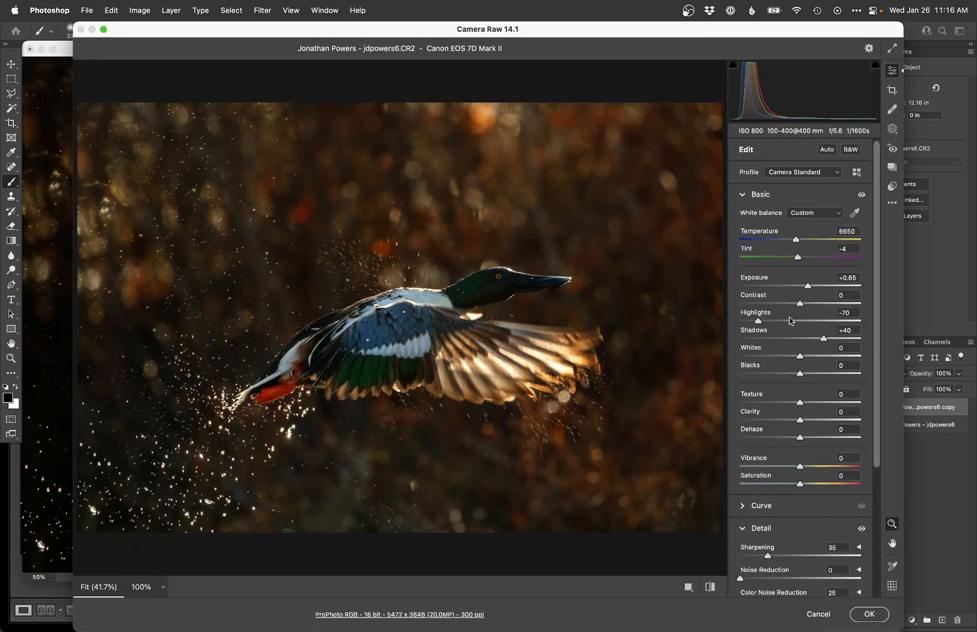
left_click(834, 338)
left_click(842, 339)
left_click_drag(791, 378, 787, 377)
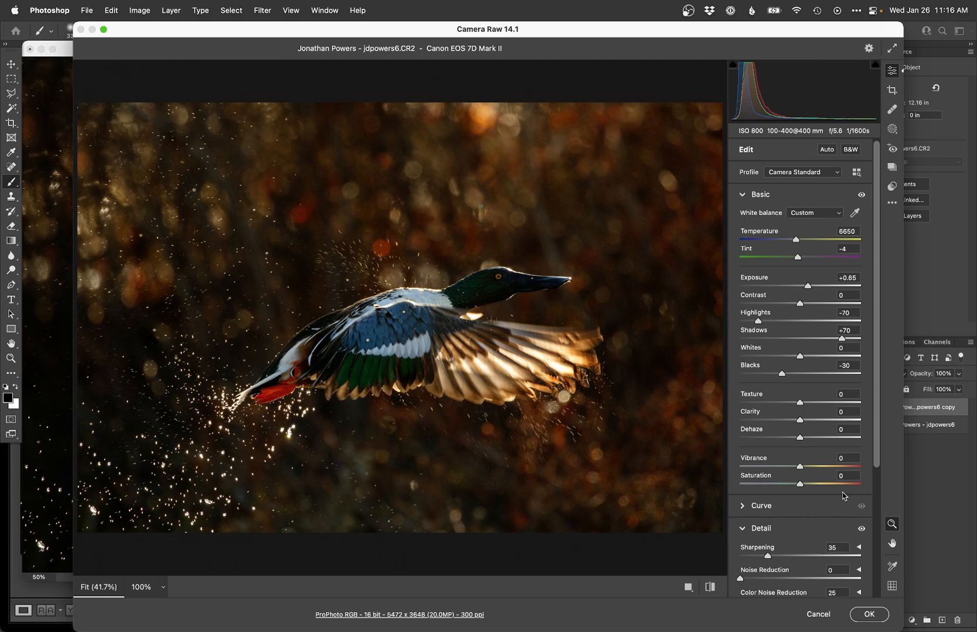
left_click(866, 613)
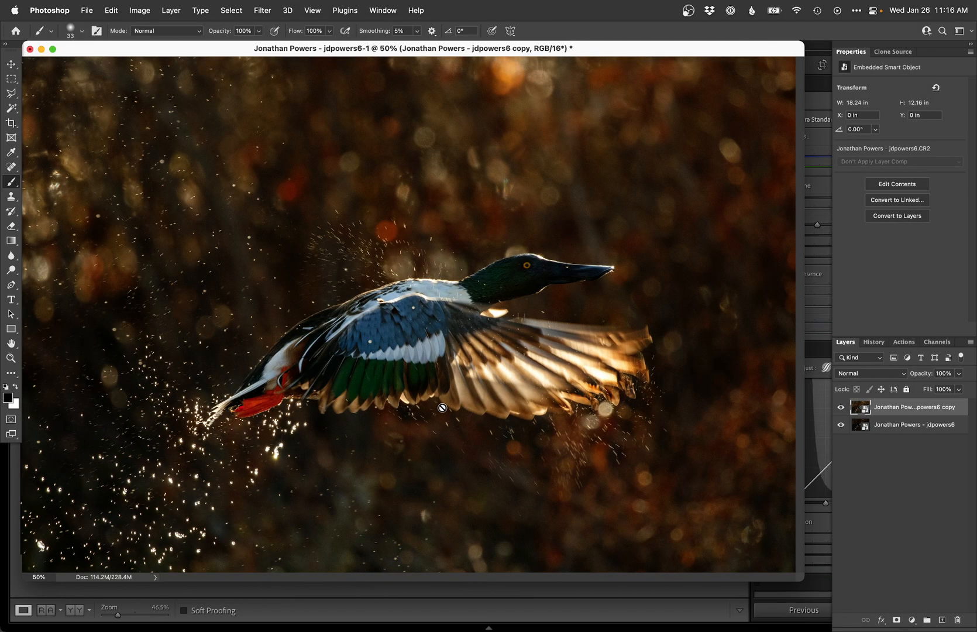
Step: Add a black hide-all mask to the brightened duplicate layer and zoom in on the duck
key("f")
key("super+alt+m")
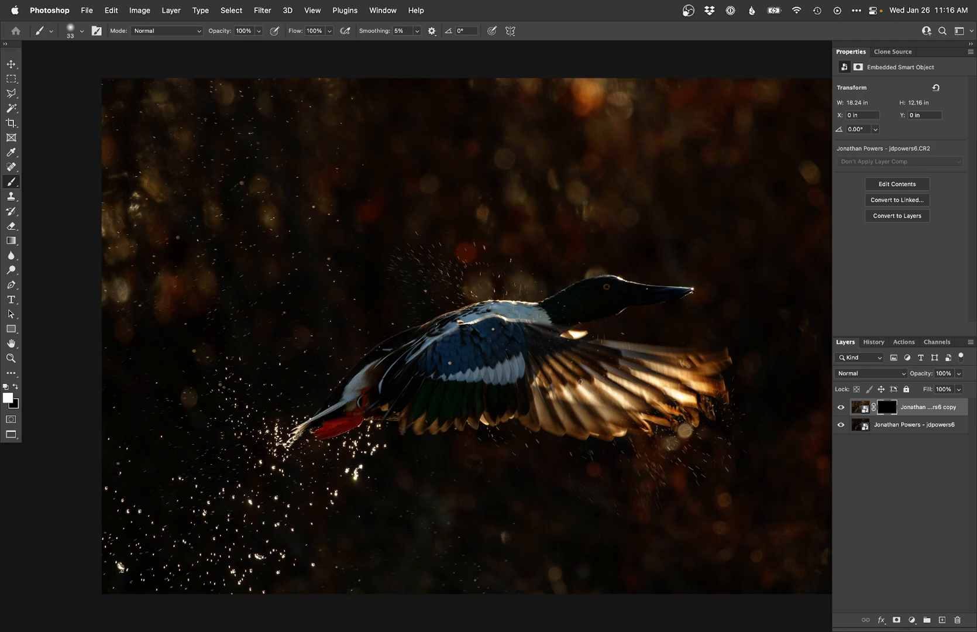
left_click(624, 329, "super")
left_click(624, 329, "super")
left_click_drag(624, 321, 581, 350)
key("x")
left_click(235, 9)
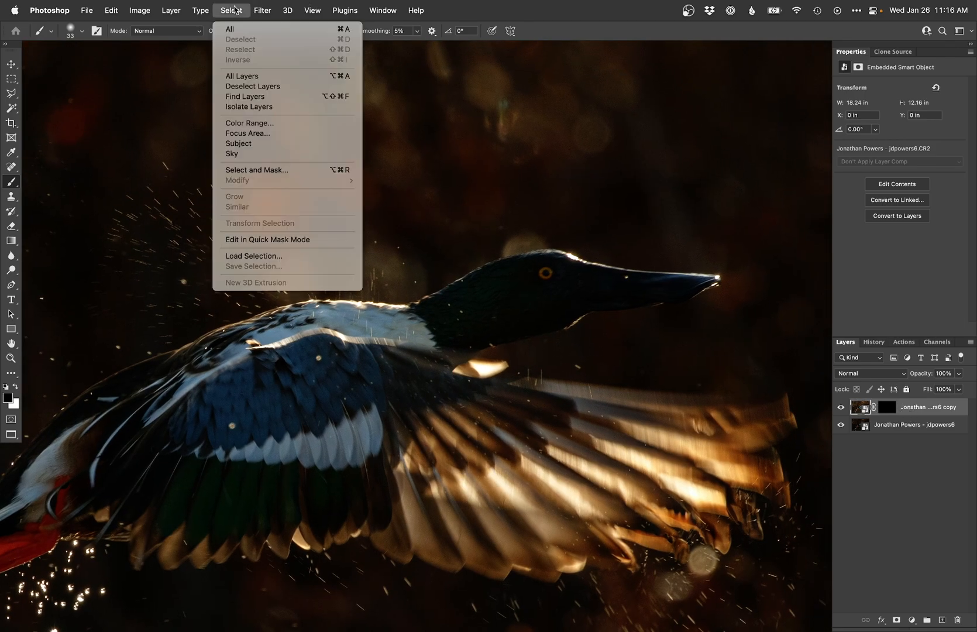
left_click(252, 144)
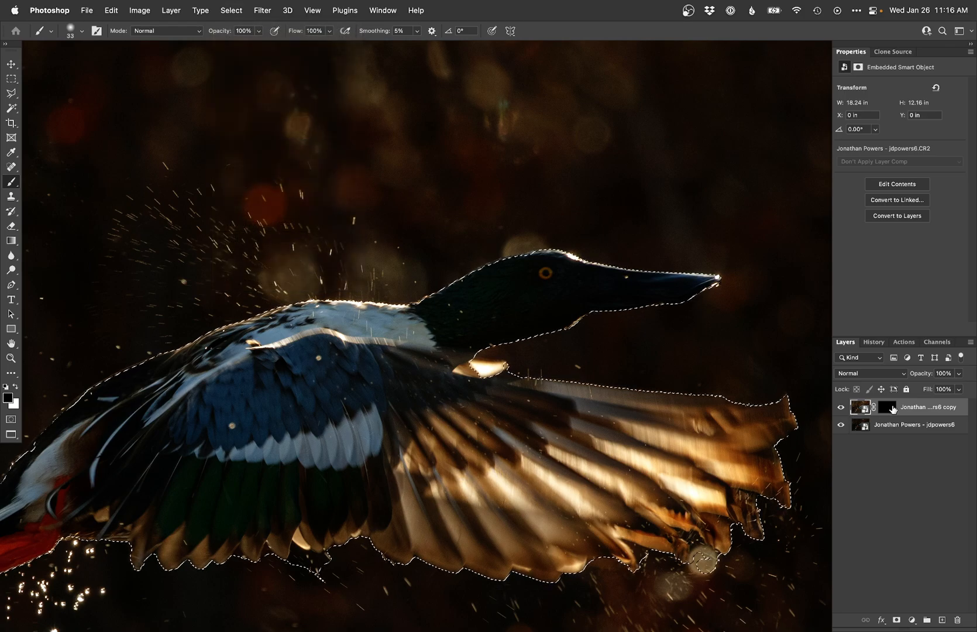
left_click(886, 407)
key("ctrl+d")
Step: Choose a soft round brush about 528 px in white and paint the mask over the duck's head and bill
key("x")
right_click(325, 324)
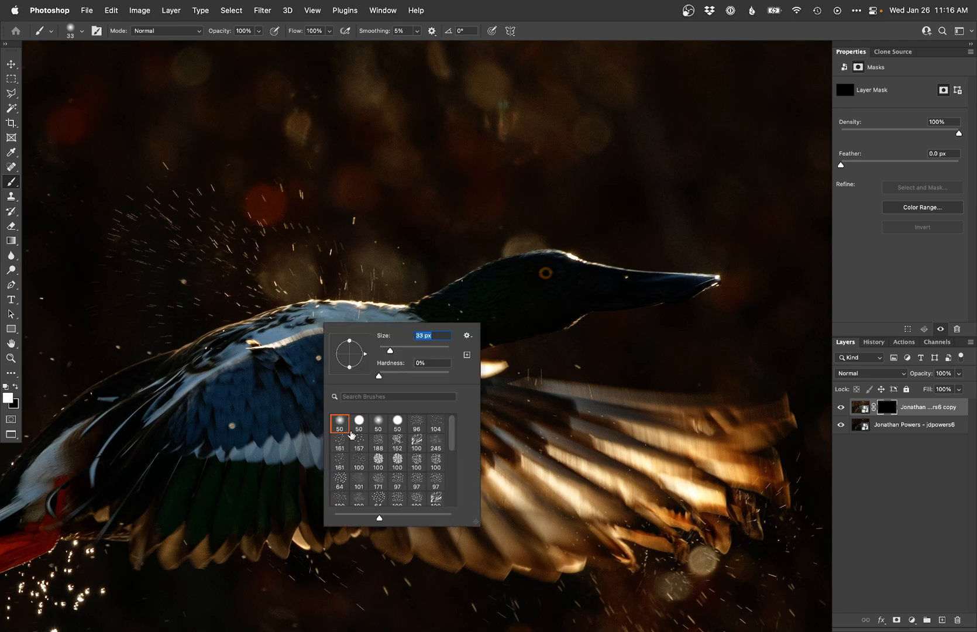
left_click(342, 424)
left_click_drag(249, 417, 301, 416)
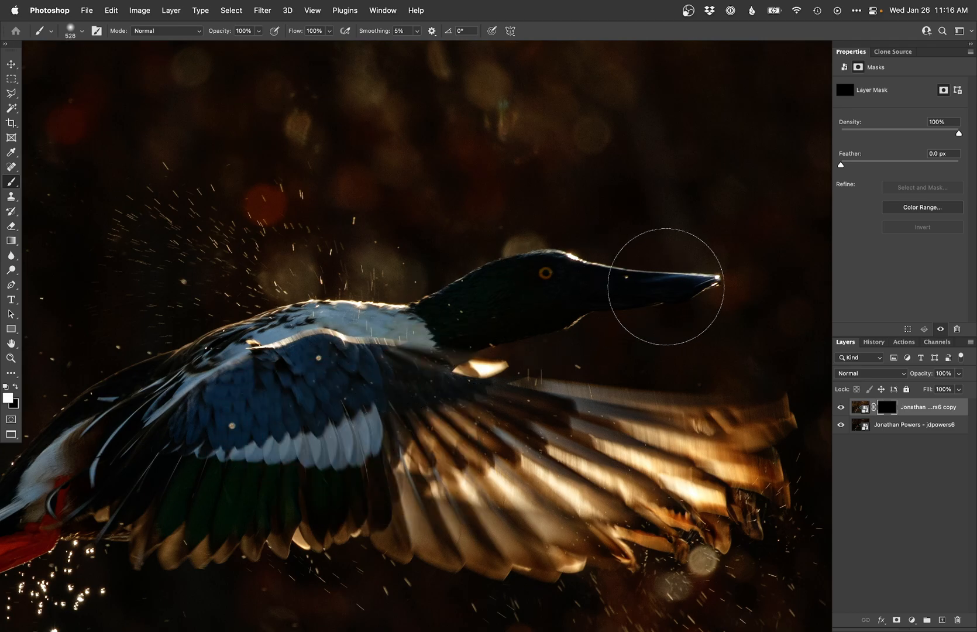
left_click_drag(663, 289, 418, 322)
mouse_move(588, 261)
left_mouse_down()
mouse_move(626, 285)
mouse_move(477, 309)
mouse_move(465, 322)
mouse_move(551, 262)
left_mouse_up()
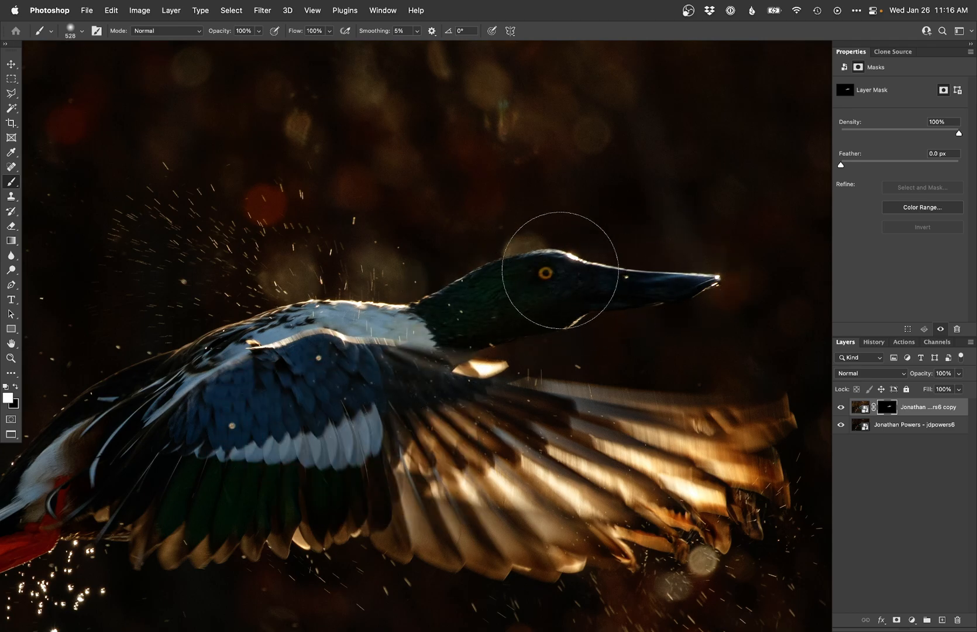
Step: Paint the mask over the duck's body, wings and tail to reveal the brightened bird
left_click_drag(327, 361, 422, 324)
mouse_move(373, 288)
left_mouse_down()
mouse_move(357, 329)
mouse_move(396, 417)
mouse_move(275, 333)
mouse_move(165, 431)
left_mouse_up()
left_click_drag(249, 401, 343, 371)
mouse_move(223, 422)
left_mouse_down()
mouse_move(195, 482)
mouse_move(175, 468)
mouse_move(120, 500)
left_mouse_up()
mouse_move(465, 434)
left_mouse_down()
mouse_move(415, 446)
mouse_move(463, 398)
mouse_move(314, 395)
left_mouse_up()
left_click_drag(464, 416, 443, 416)
mouse_move(453, 357)
left_mouse_down()
mouse_move(491, 384)
mouse_move(690, 371)
mouse_move(523, 502)
mouse_move(463, 471)
left_mouse_up()
left_click_drag(287, 397, 427, 363)
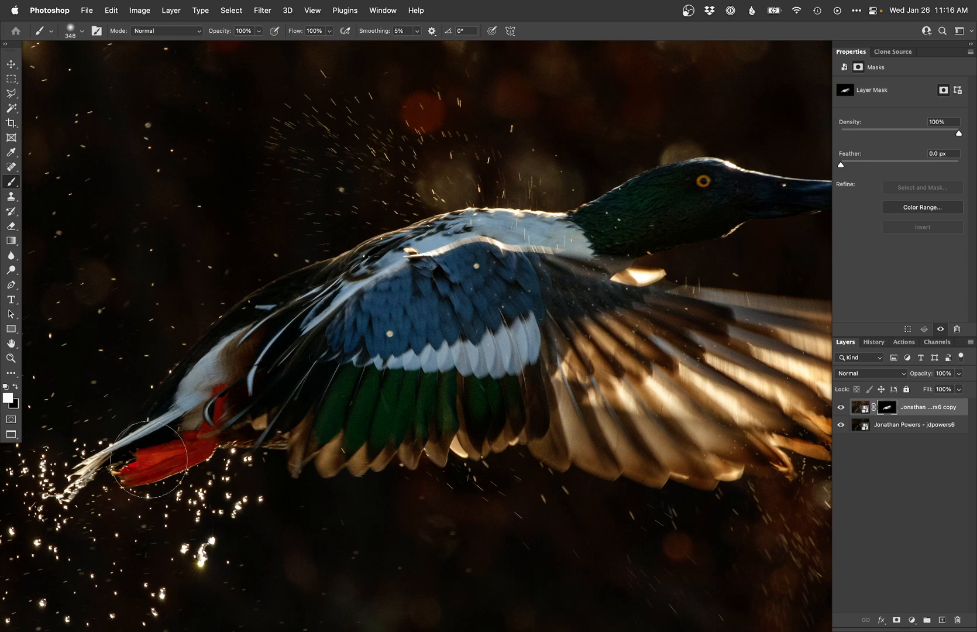
Step: Load the mask as a selection and save it as a new adjustment layer named selection
key("super+minus")
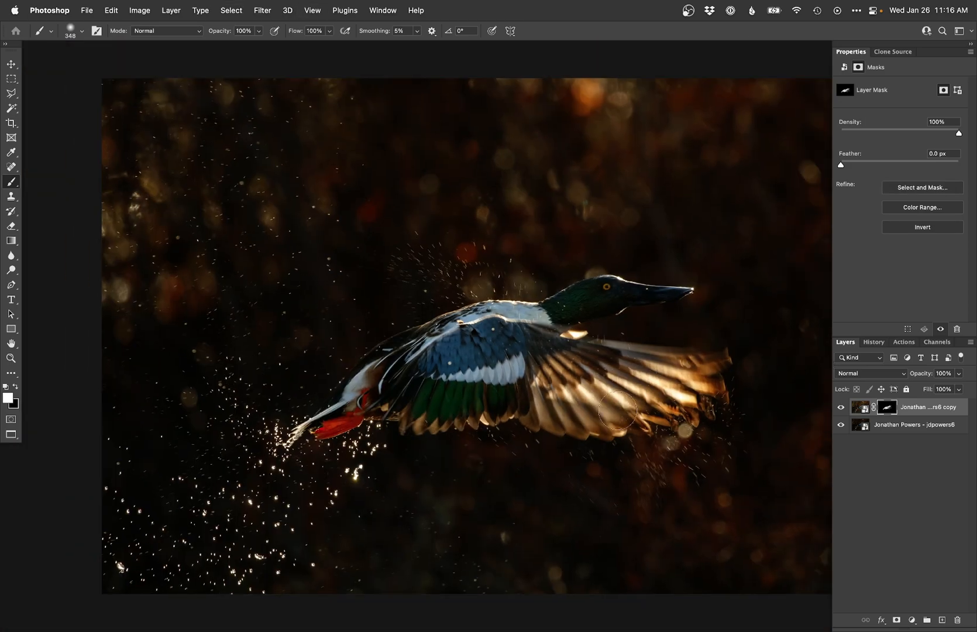
key("alt+super+backslash")
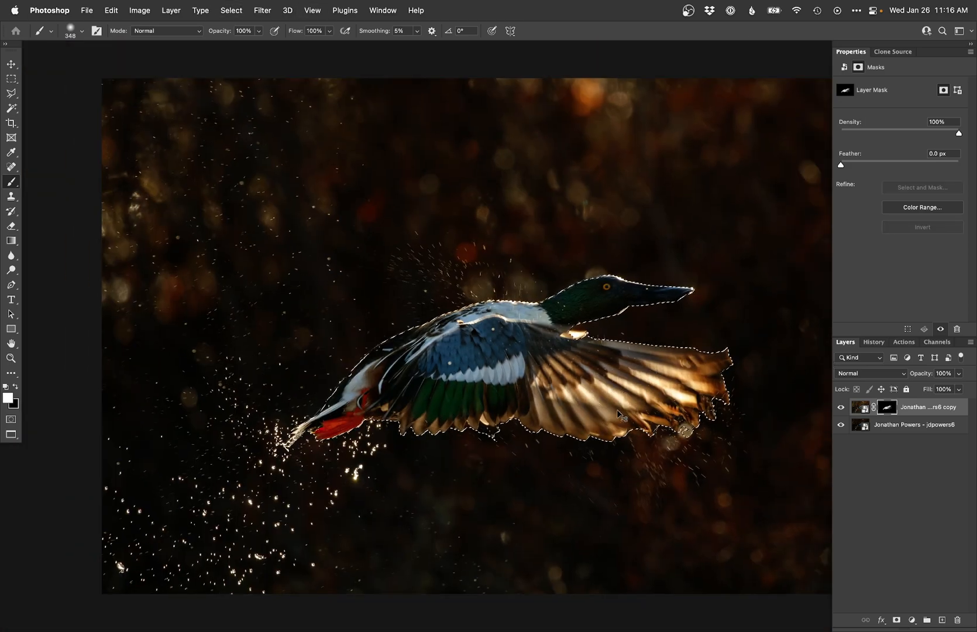
key("shift+super+m")
type("selection")
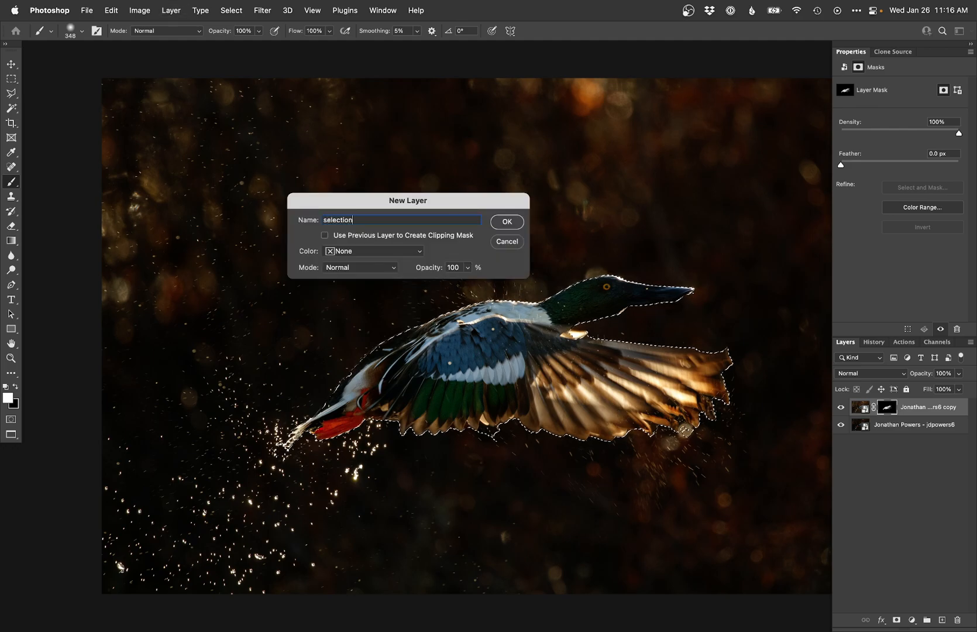
key("Return")
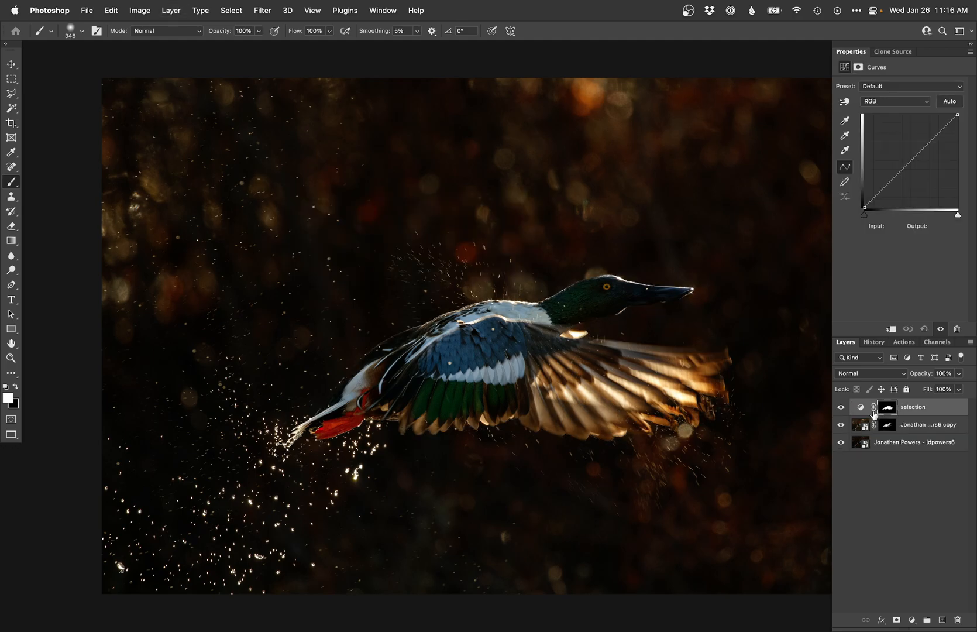
Step: Add a Curves adjustment layer above the brightened copy and shape a darkening curve with two points
left_click(860, 431)
key("shift+super+m")
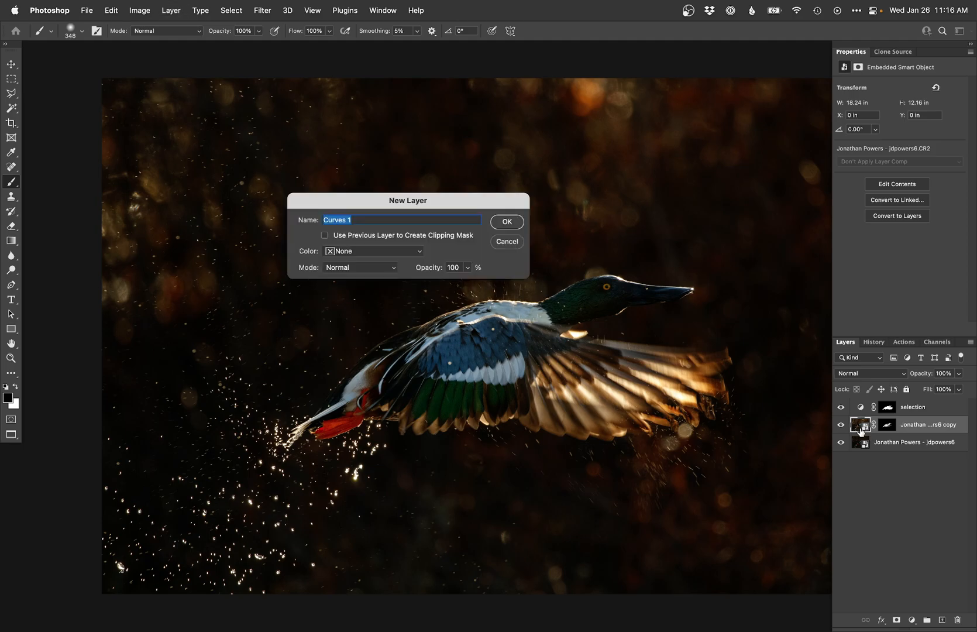
key("Return")
key("plus")
key("shift+Right")
key("shift+Left")
key("Right")
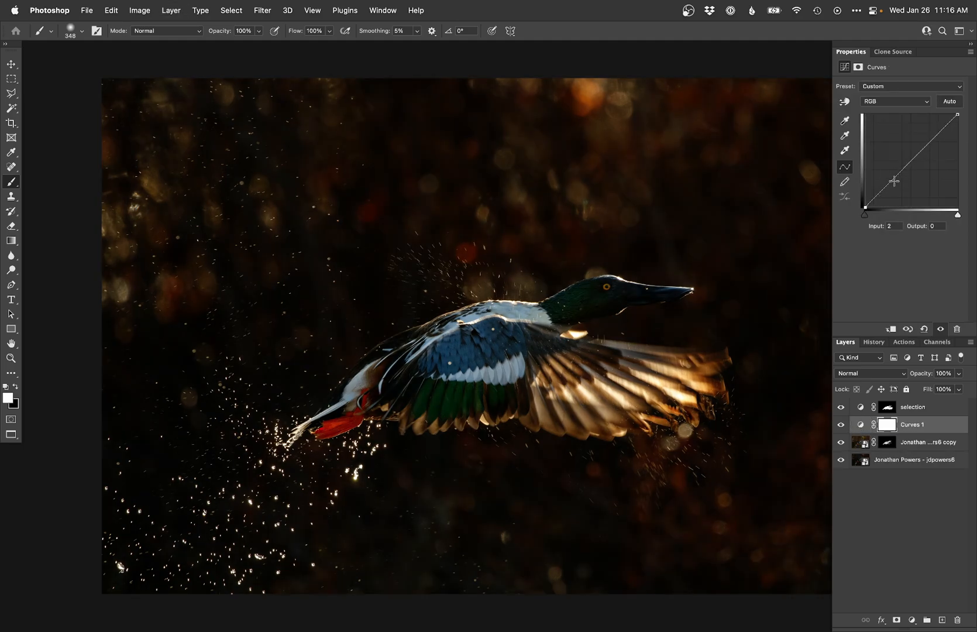
left_click_drag(893, 182, 894, 185)
left_click(936, 136)
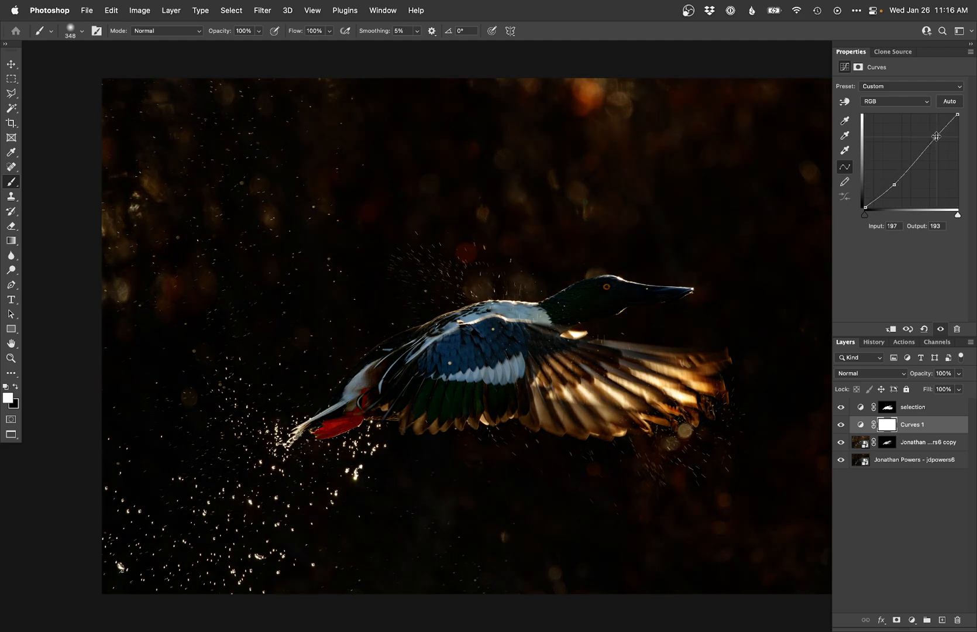
left_click_drag(937, 136, 936, 135)
Step: Invert the curves mask to black and paint the darkening onto the background around the duck
key("super+i")
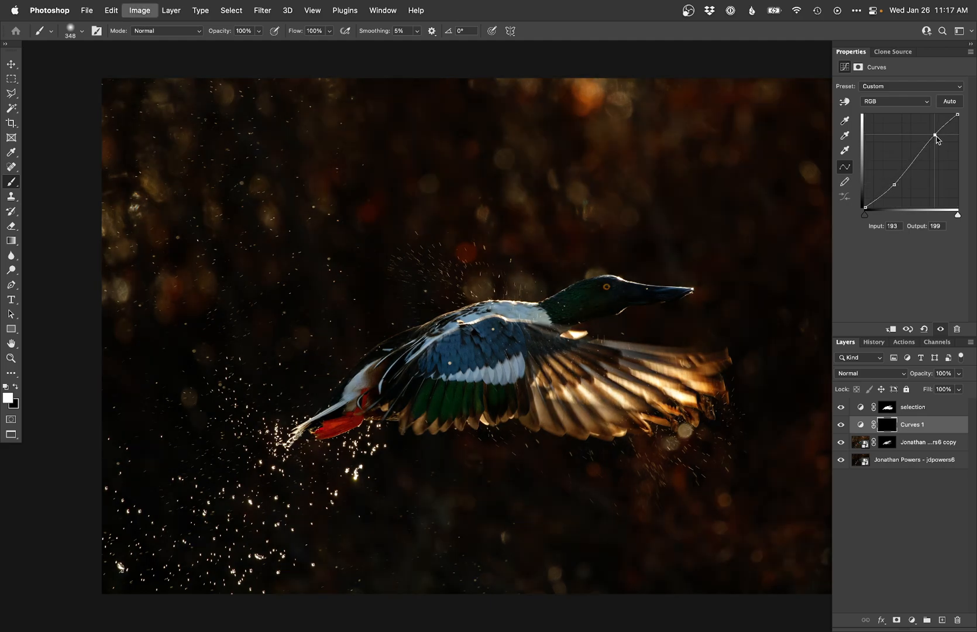
left_click(881, 412, "super")
key("super+h")
left_click(434, 344, "alt")
left_click_drag(443, 392, 362, 358)
left_click_drag(252, 319, 317, 300)
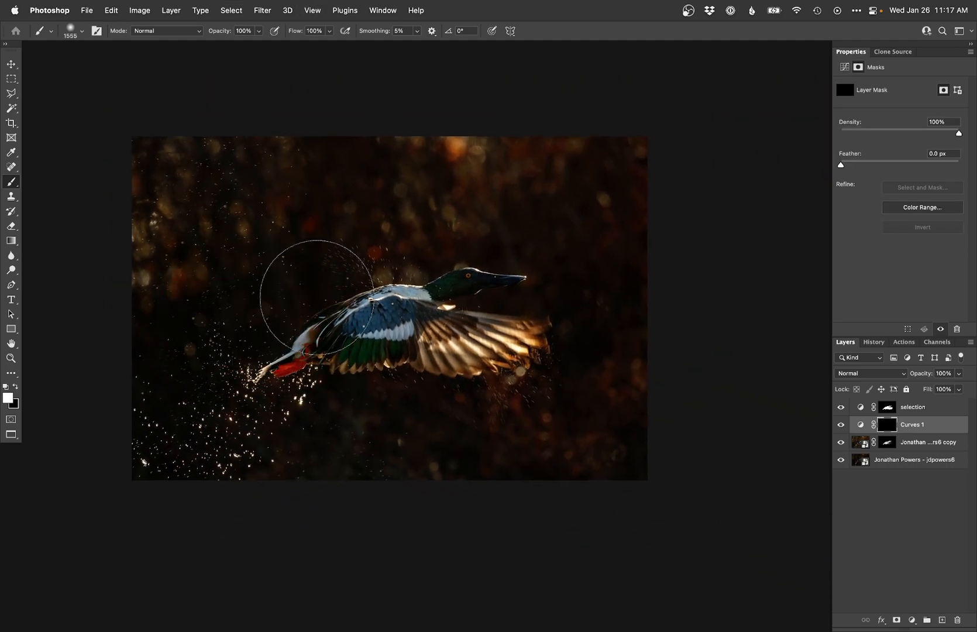
mouse_move(380, 117)
left_mouse_down()
mouse_move(362, 221)
mouse_move(567, 200)
mouse_move(632, 162)
mouse_move(588, 316)
mouse_move(450, 471)
mouse_move(146, 301)
mouse_move(286, 109)
mouse_move(277, 286)
left_mouse_up()
Step: Add a darkening curves layer named Burn, zoom in, and paint its mask near the duck
key("F2")
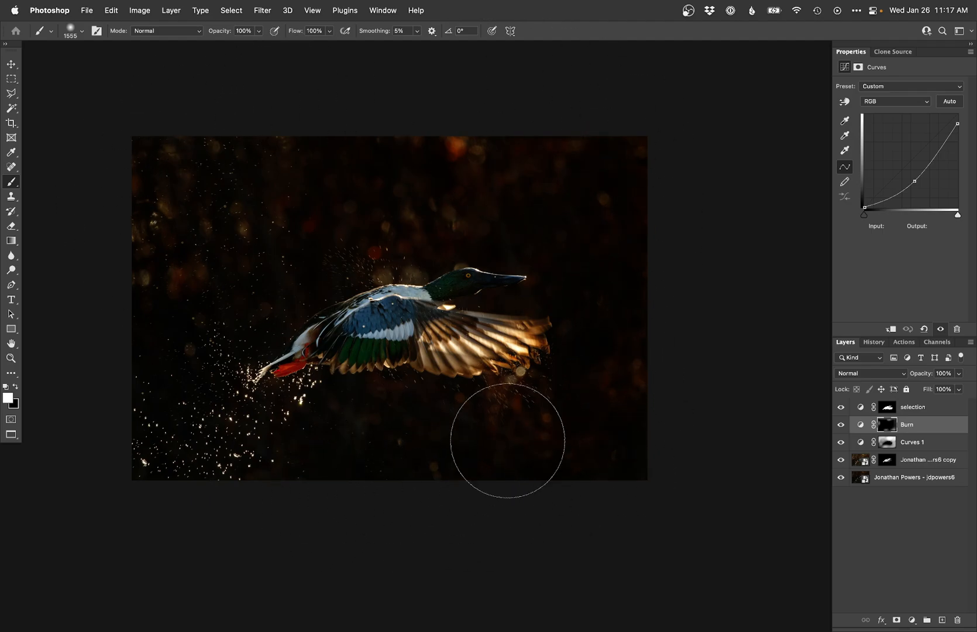
key("super+plus")
key("super+plus")
key("super+plus")
left_click_drag(271, 273, 527, 356)
left_click_drag(564, 405, 261, 337)
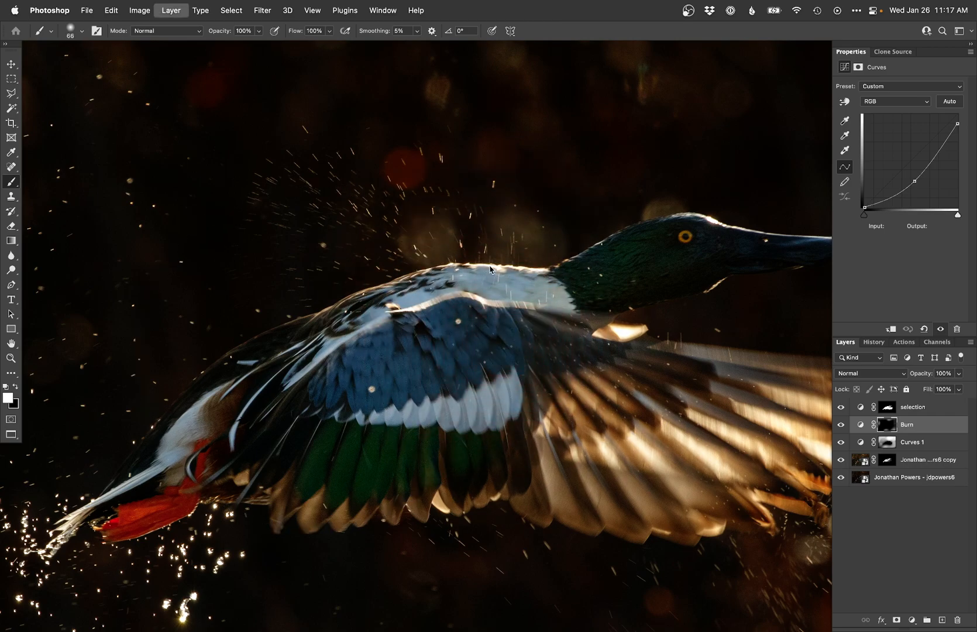
Step: Add a Hue/Saturation adjustment layer and drag on the blue wing feathers to set Blues saturation to -100
key("ctrl+super+u")
key("Return")
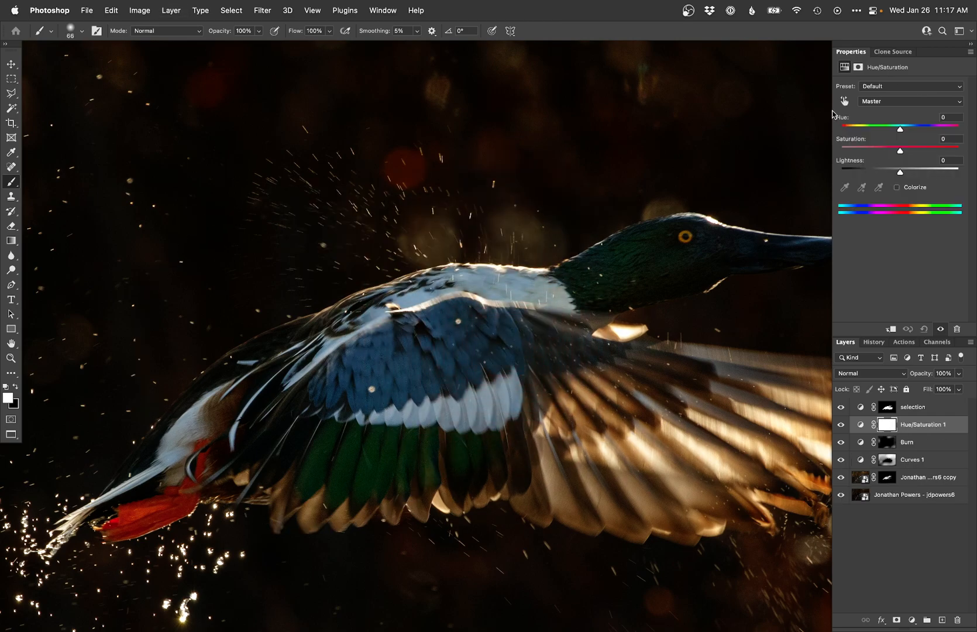
left_click(844, 101)
left_click_drag(479, 288, 408, 303)
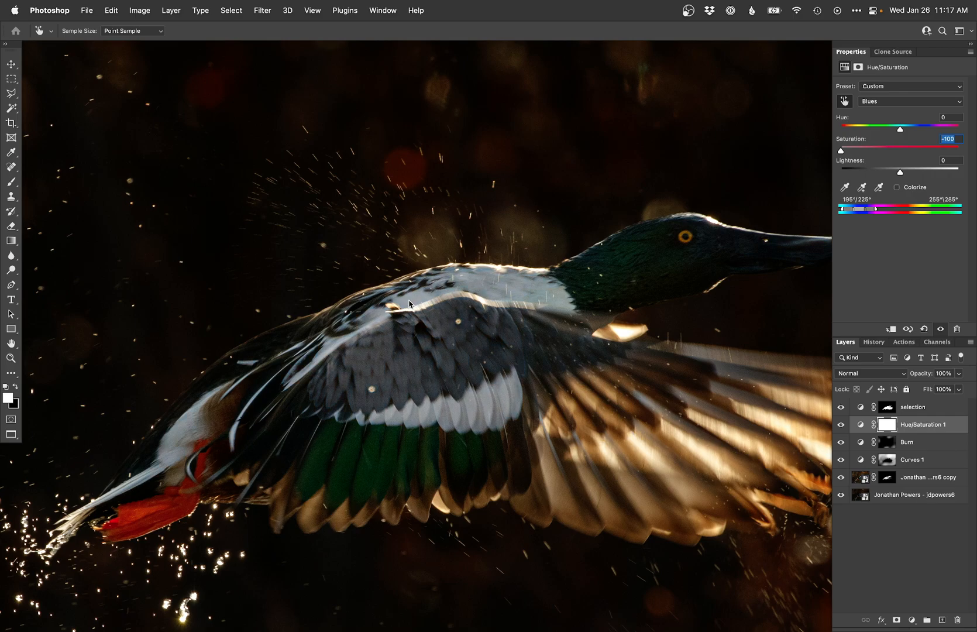
Step: Invert the Hue/Saturation layer's mask to black to hide the desaturation, and switch to the Brush tool
key("super+i")
key("b")
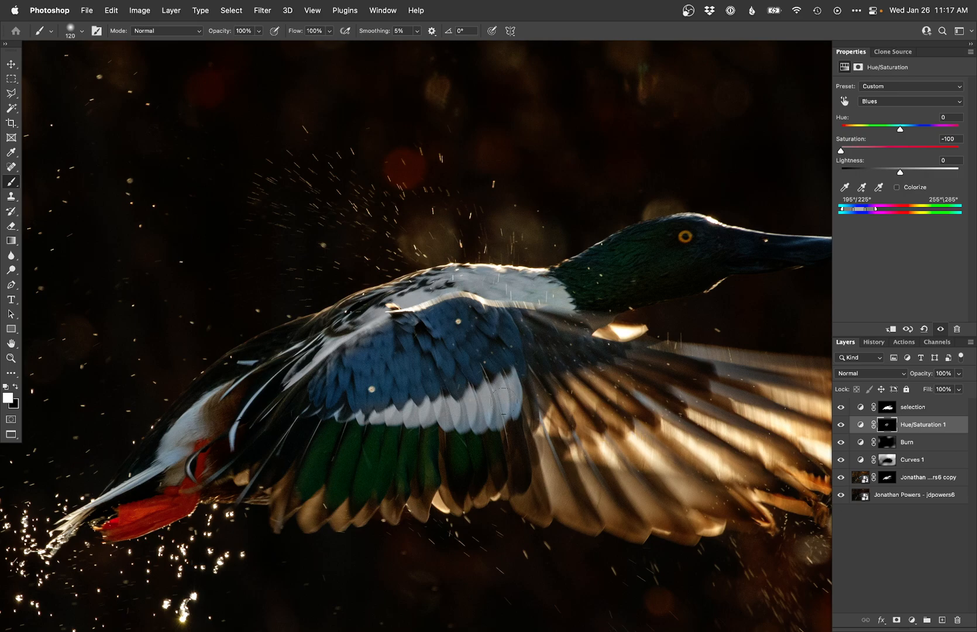
Step: Add a new Curves adjustment layer and shape a brightening curve with two points
key("ctrl+super+m")
key("Return")
left_click_drag(923, 146, 922, 138)
left_click_drag(882, 183, 882, 190)
left_click_drag(920, 140, 915, 137)
left_click(882, 189)
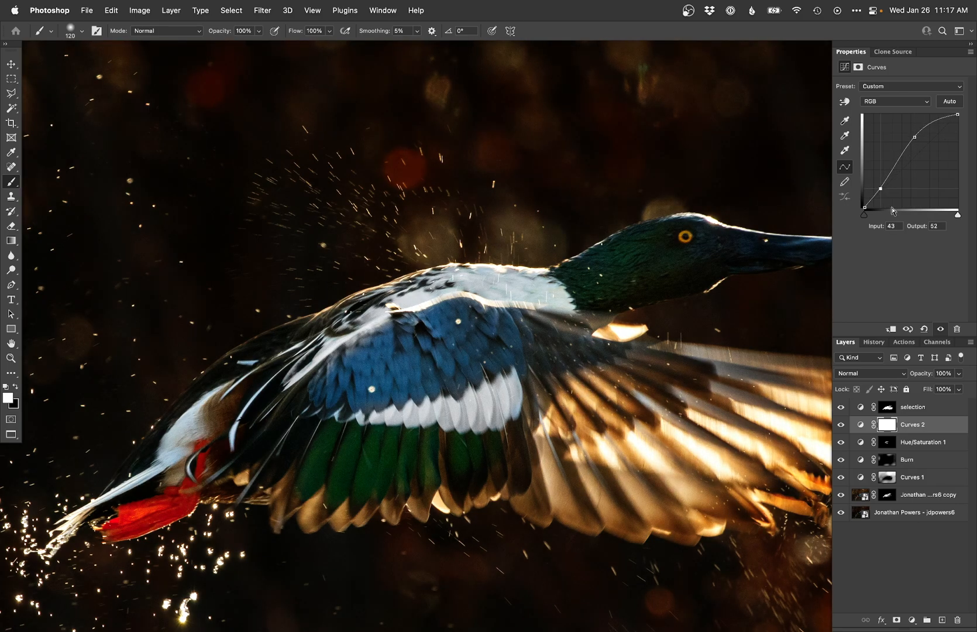
Step: Invert the new curves mask to black and paint the brightening onto the wing
key("super+i")
mouse_move(313, 449)
left_mouse_down()
mouse_move(484, 456)
mouse_move(488, 466)
mouse_move(488, 409)
left_mouse_up()
mouse_move(489, 281)
left_mouse_down()
mouse_move(388, 314)
mouse_move(523, 329)
mouse_move(335, 420)
left_mouse_up()
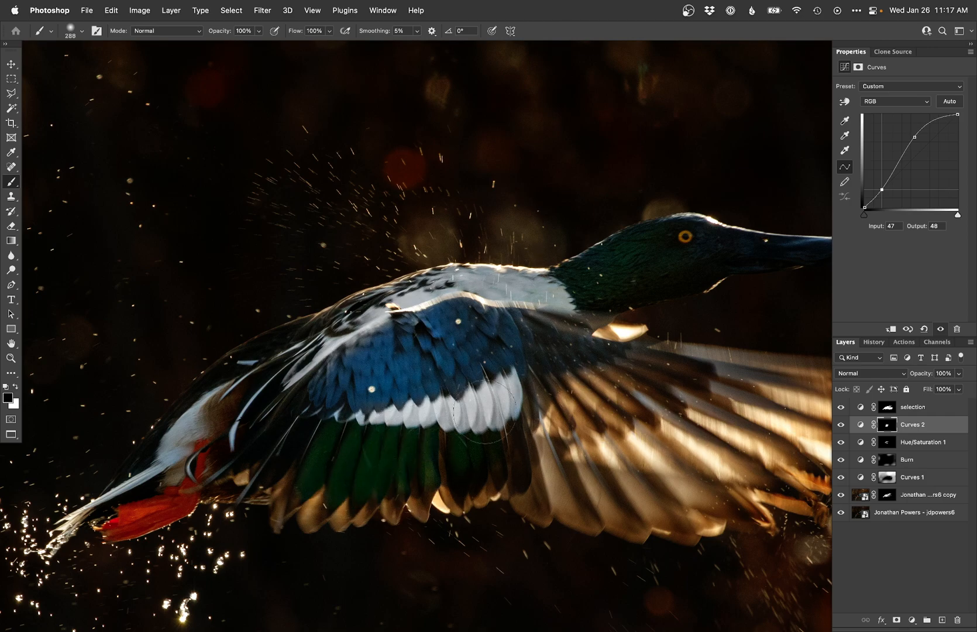
Step: Add a third Curves layer, invert its mask to black, and paint over the lit wing feathers
scroll(388, 458, "right", 5)
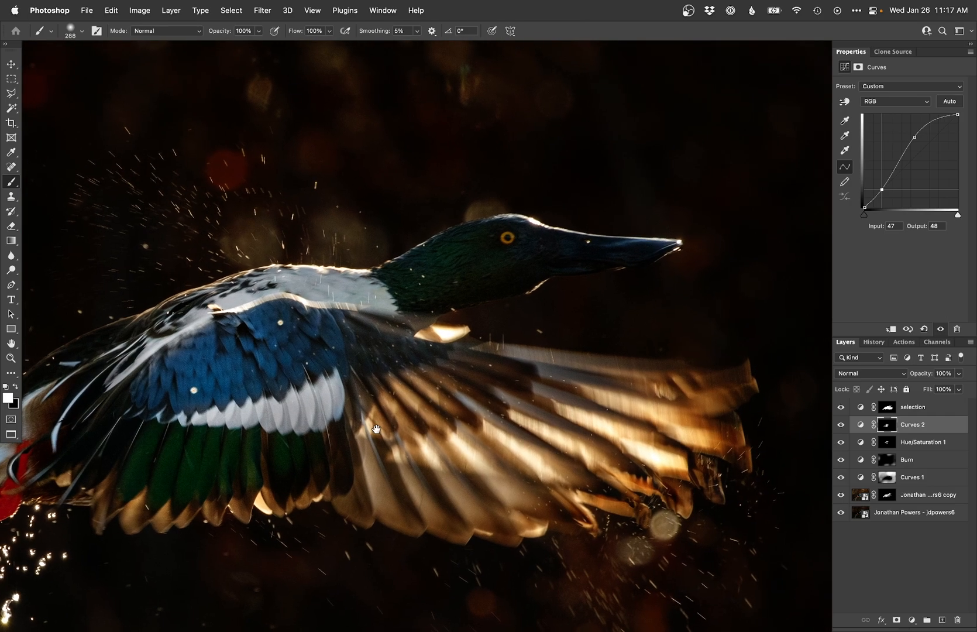
key("super+shift+m")
key("Return")
key("equal")
key("shift+Right")
key("super+i")
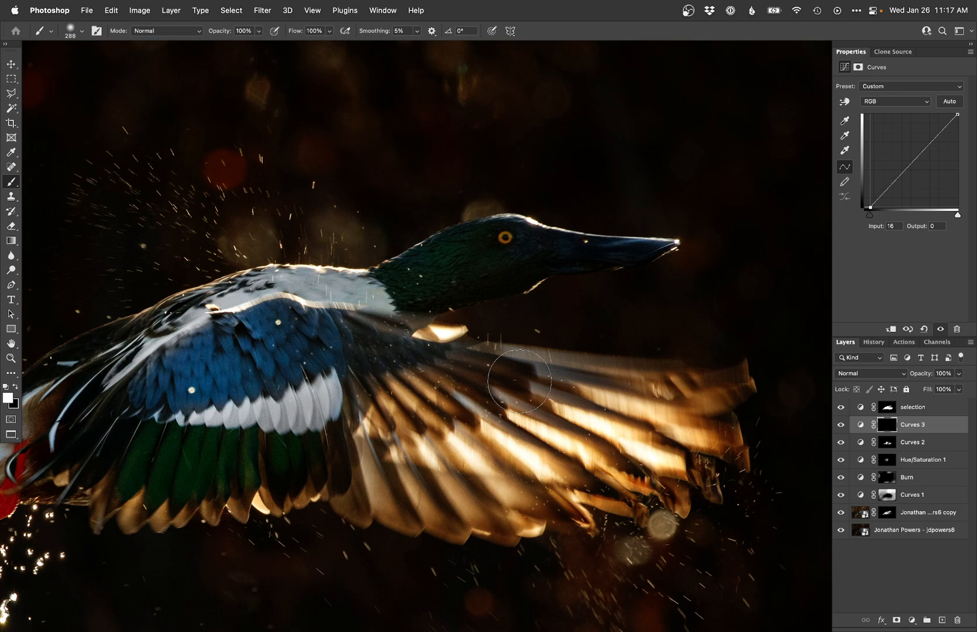
mouse_move(387, 495)
left_mouse_down()
mouse_move(424, 507)
mouse_move(489, 378)
mouse_move(507, 436)
left_mouse_up()
Step: Create a Dodge brightening curves layer and zoom in on the duck's head
key("F2")
left_click(502, 227, "super")
left_click_drag(519, 252, 487, 248)
left_click_drag(497, 246, 493, 246)
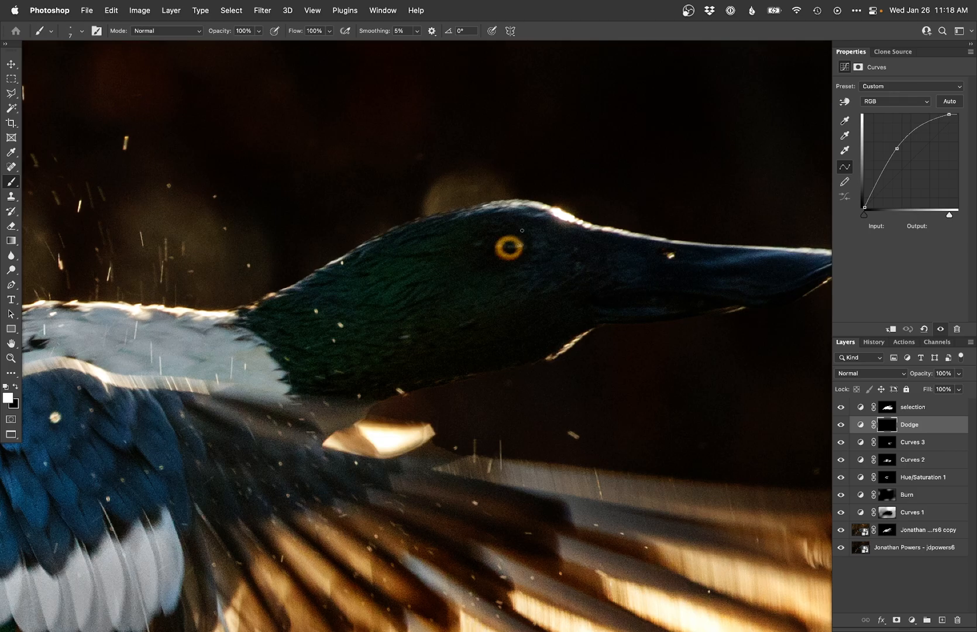
Step: Add a Curves 4 layer with a black mask, resize the brush, and paint along the duck's head and bill
key("super+0")
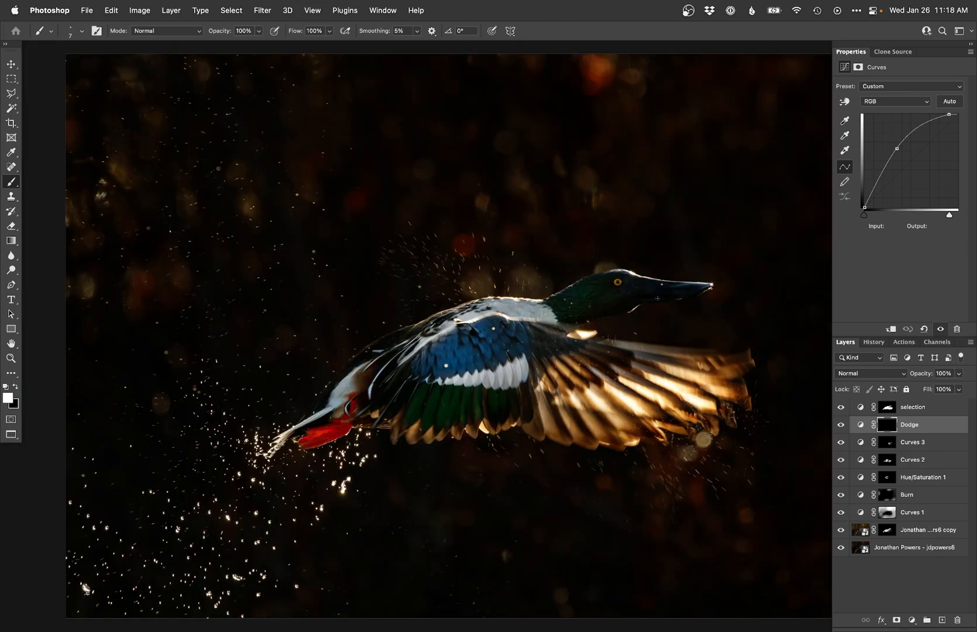
scroll(679, 296, "up", 5)
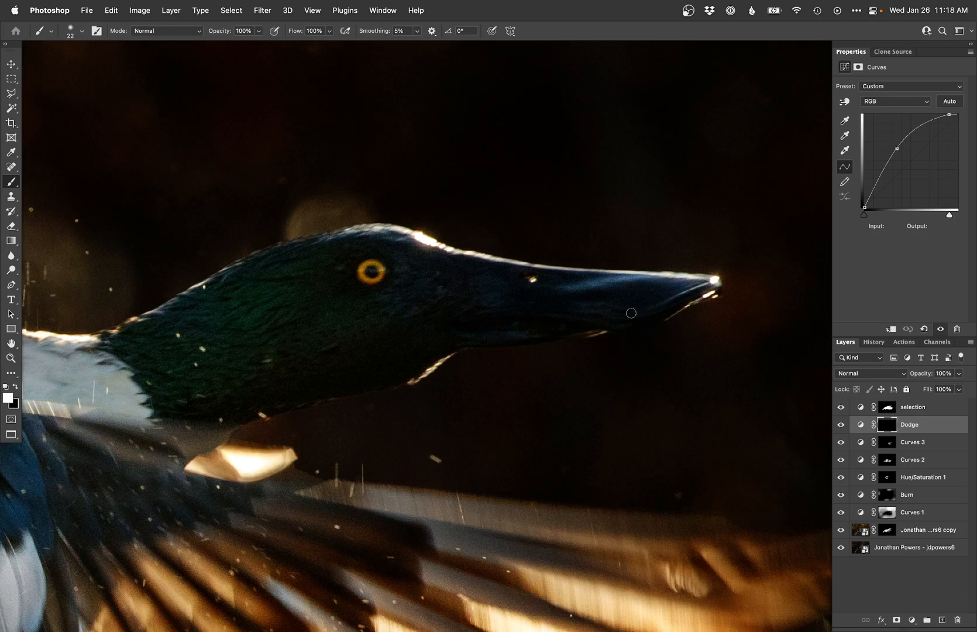
key("shift+super+m")
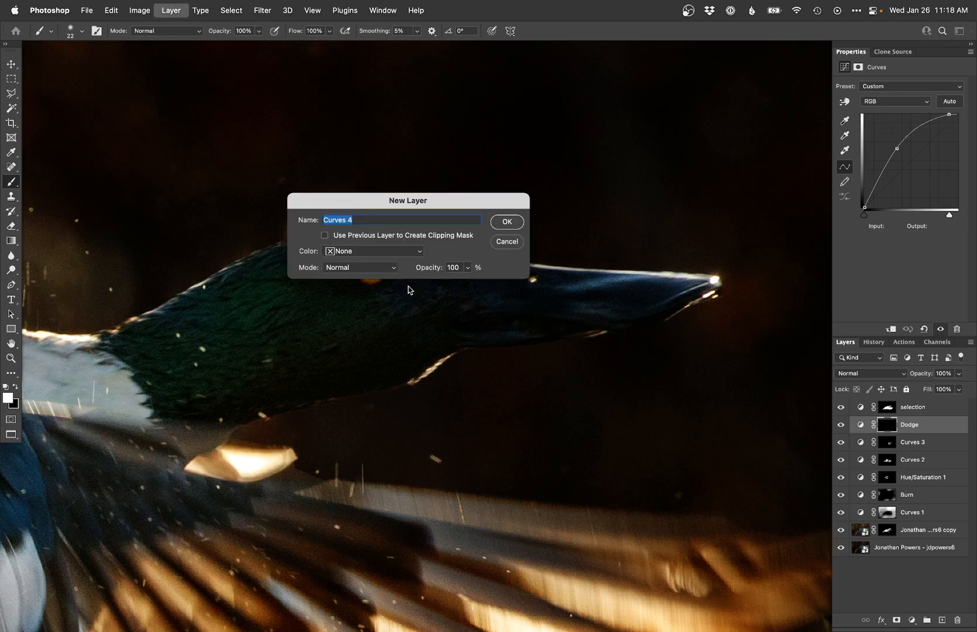
key("Return")
key("shift+Right")
key("super+i")
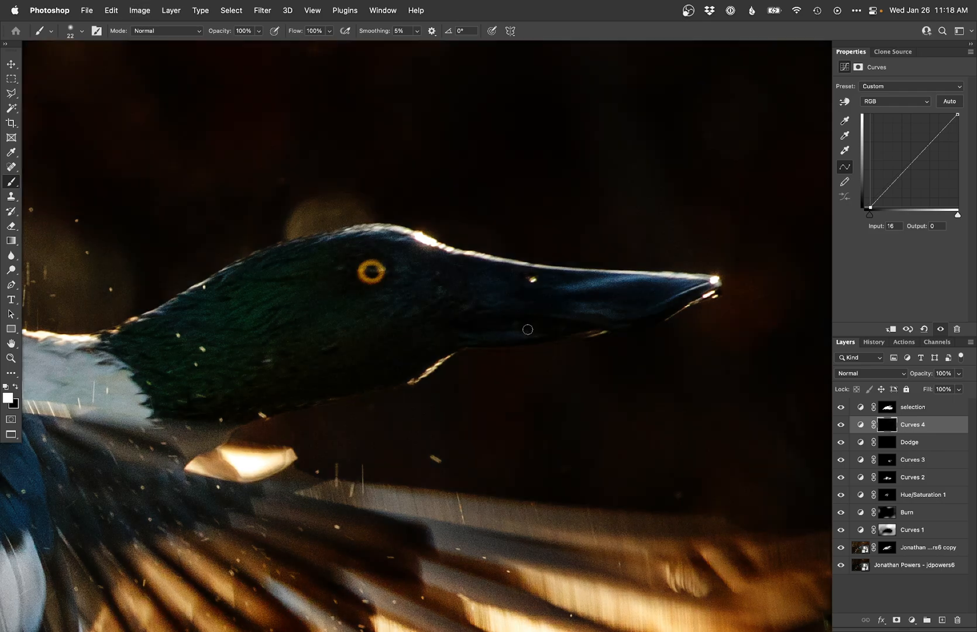
key("bracketright")
key("bracketright")
key("bracketright")
key("bracketright")
key("bracketright")
key("bracketright")
key("bracketright")
key("bracketright")
key("bracketright")
key("bracketleft")
key("bracketleft")
key("bracketleft")
key("bracketleft")
key("bracketleft")
key("bracketleft")
key("bracketleft")
key("bracketleft")
key("bracketleft")
left_click_drag(381, 303, 404, 304)
mouse_move(345, 331)
left_mouse_down()
mouse_move(478, 329)
mouse_move(454, 339)
left_mouse_up()
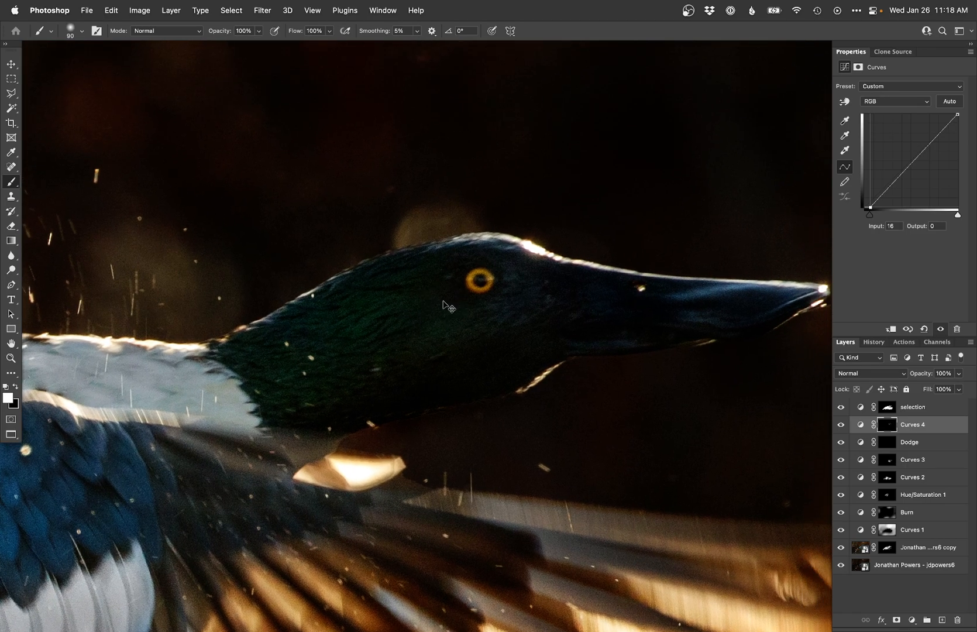
Step: Create another Dodge curves layer and set the brush size to 3 px
key("super+0")
key("F2")
left_click(446, 297, "super")
left_click(446, 297, "super")
left_click_drag(730, 251, 437, 271)
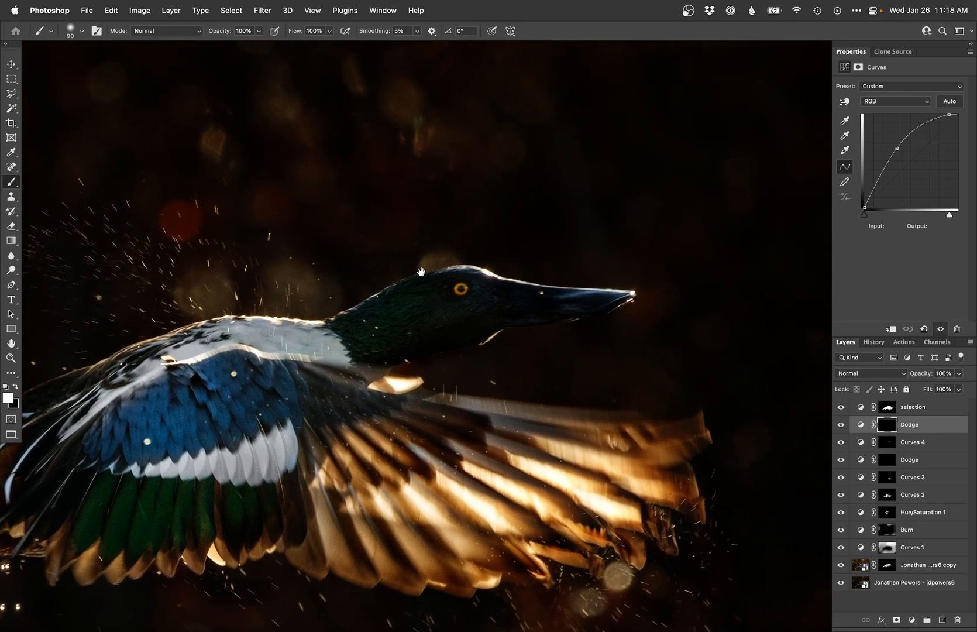
left_click(436, 271, "super")
right_click(494, 316)
left_click(558, 414)
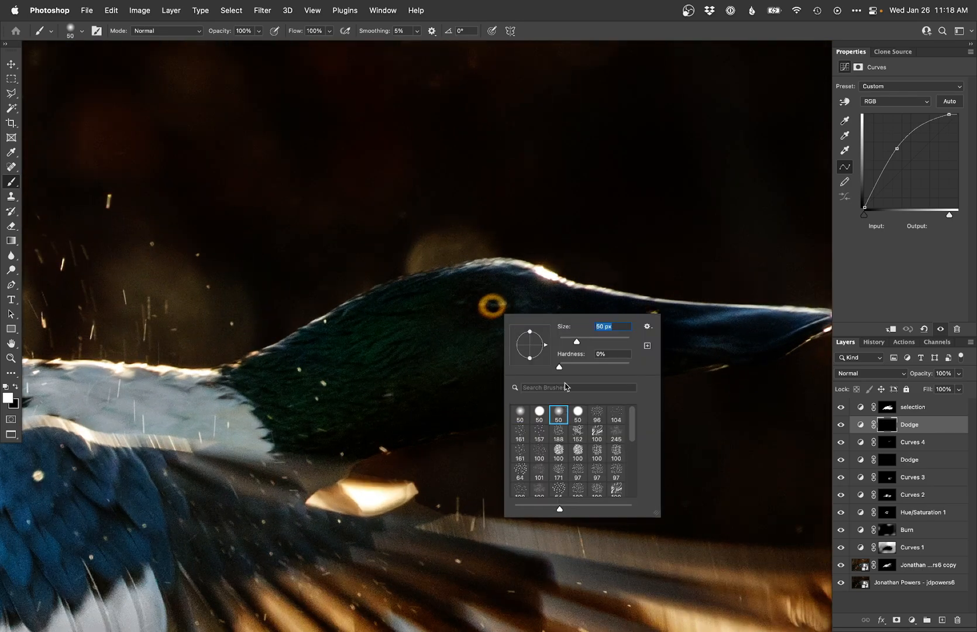
type("3")
key("Return")
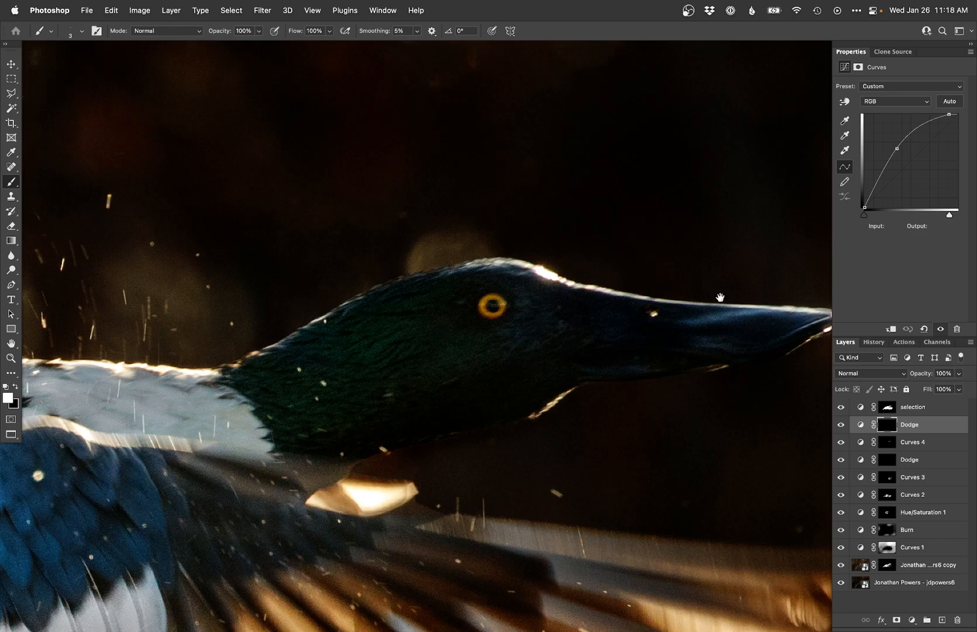
Step: Paint the dodge with the fine brush along the bill, head outline and wing feather edges
left_click_drag(730, 309, 686, 307)
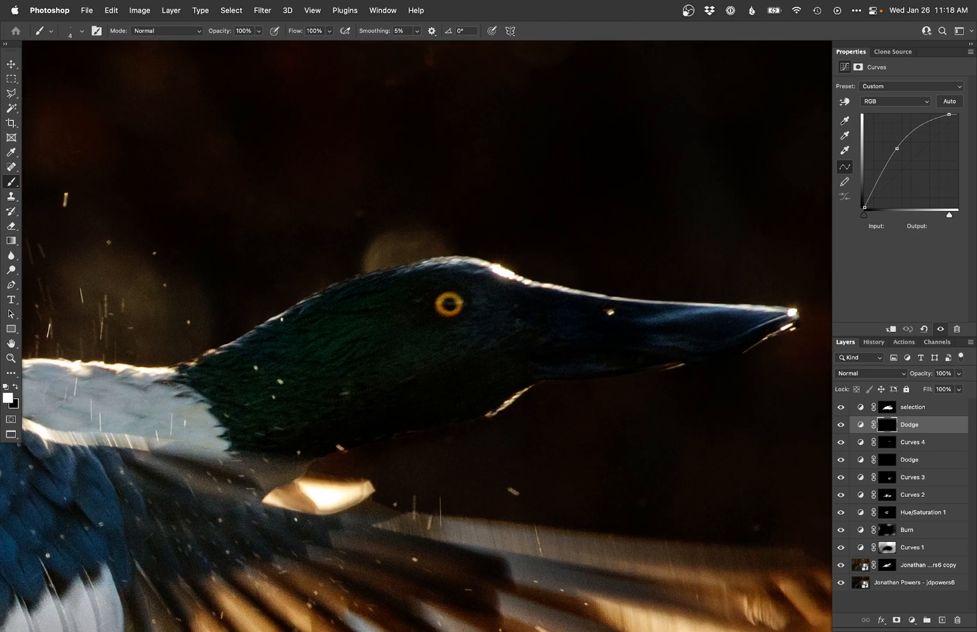
left_click_drag(731, 305, 785, 310)
left_click_drag(670, 301, 731, 306)
mouse_move(668, 302)
left_mouse_down()
mouse_move(605, 297)
mouse_move(457, 256)
mouse_move(384, 269)
left_mouse_up()
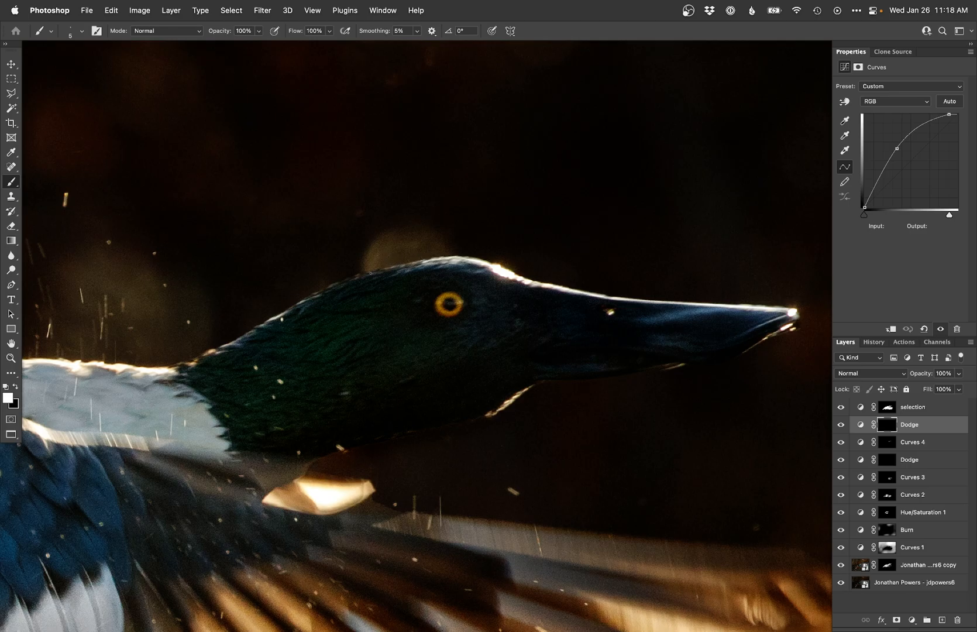
left_click_drag(368, 272, 287, 310)
left_click_drag(236, 339, 179, 367)
left_click_drag(179, 366, 429, 312)
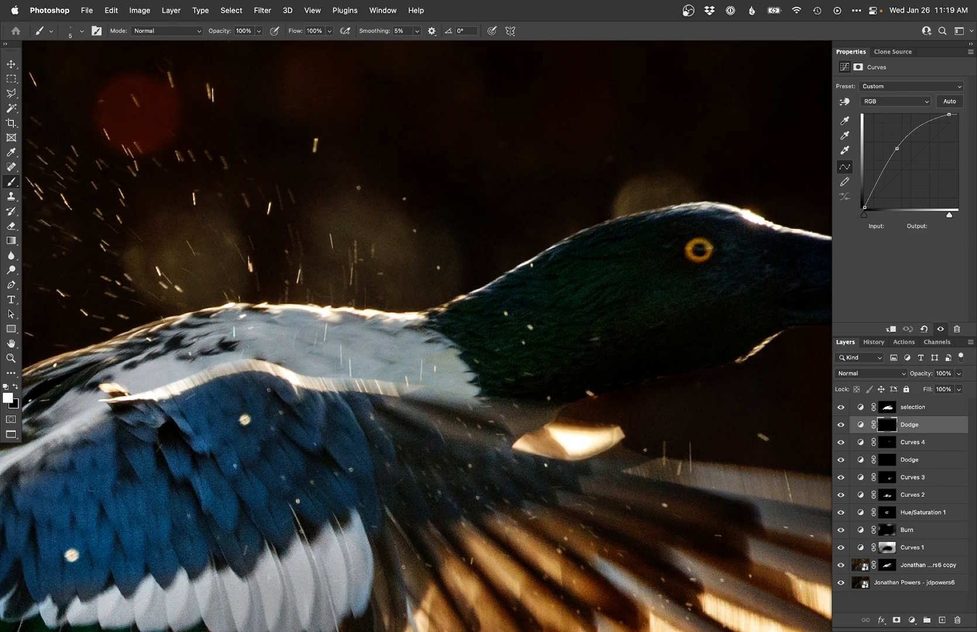
left_click_drag(349, 310, 302, 305)
mouse_move(155, 317)
left_mouse_down()
mouse_move(353, 260)
mouse_move(306, 283)
left_mouse_up()
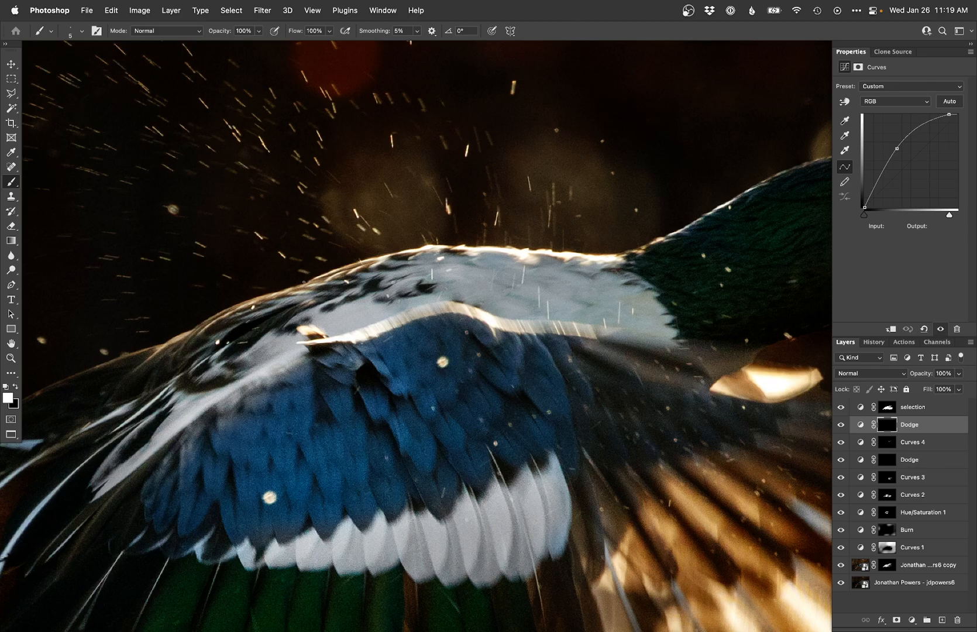
mouse_move(239, 303)
left_mouse_down()
mouse_move(210, 317)
mouse_move(339, 283)
mouse_move(277, 304)
left_mouse_up()
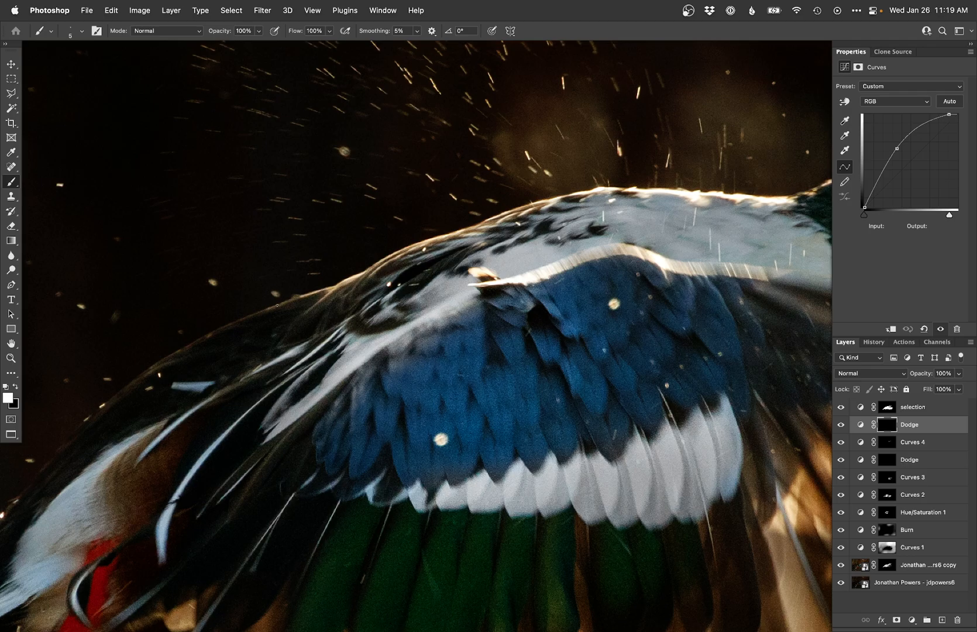
mouse_move(226, 324)
left_mouse_down()
mouse_move(136, 377)
mouse_move(274, 270)
left_mouse_up()
left_click(245, 286, "shift")
left_click_drag(165, 414, 297, 271)
left_click_drag(386, 377, 124, 345)
mouse_move(478, 308)
left_mouse_down()
mouse_move(279, 456)
mouse_move(434, 588)
mouse_move(621, 548)
left_mouse_up()
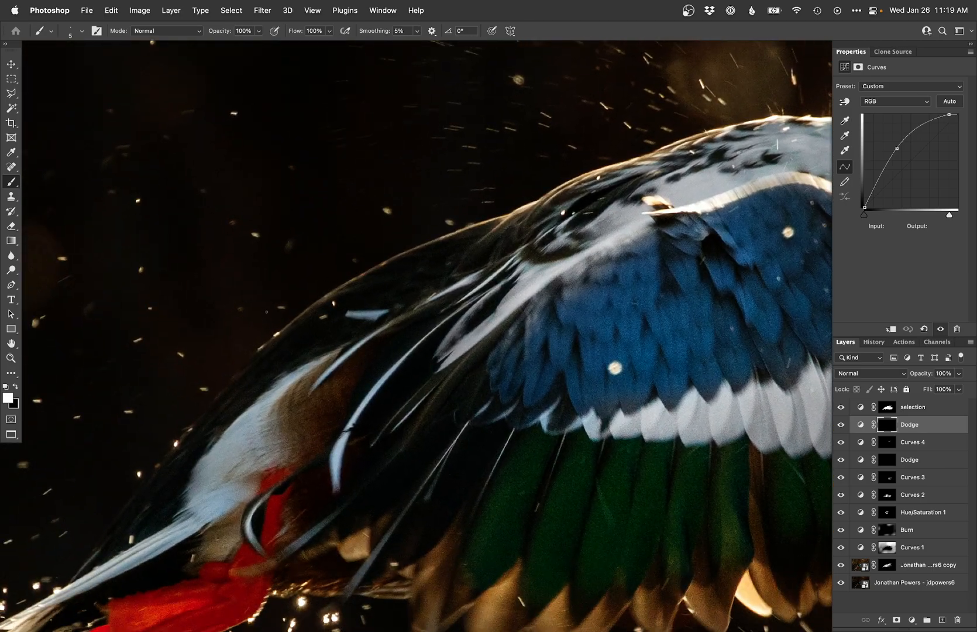
Step: Pick a larger soft brush, switch to black, and paint out dodging across the wing
right_click(266, 312)
double_click(271, 369)
key("x")
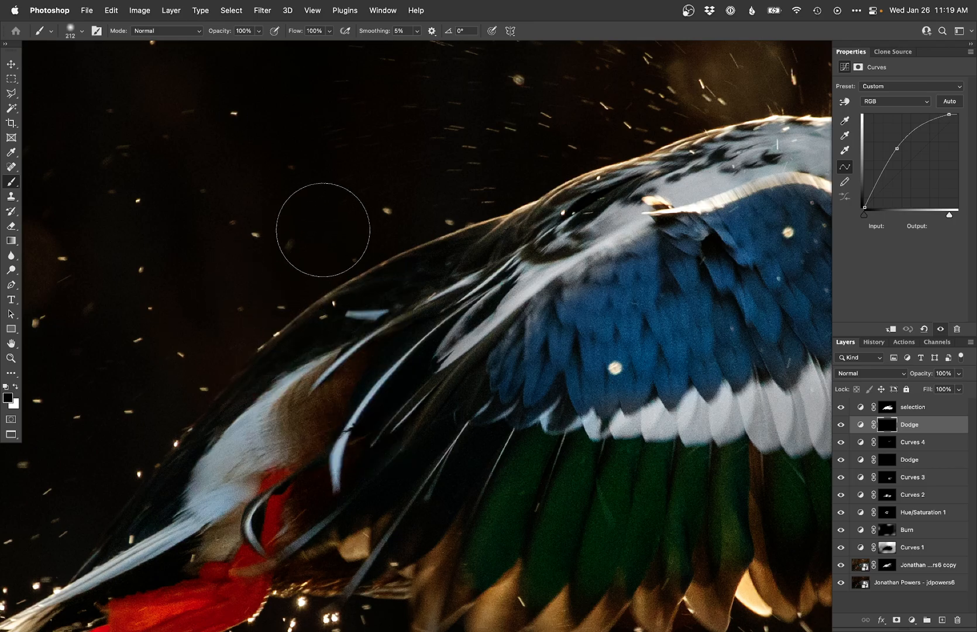
left_click_drag(661, 297, 220, 388)
key("r")
left_click_drag(430, 223, 272, 291)
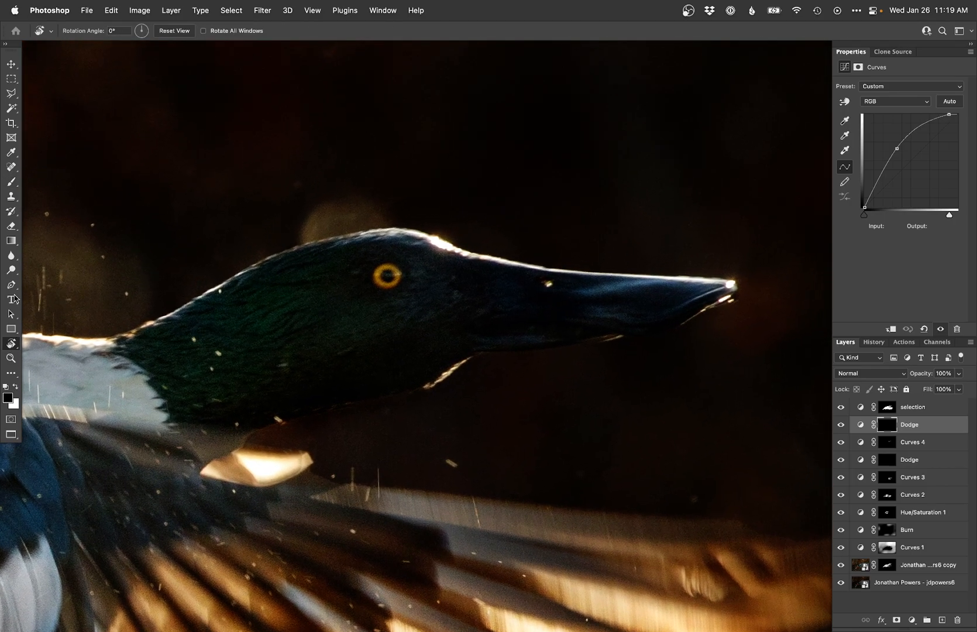
left_click(11, 255)
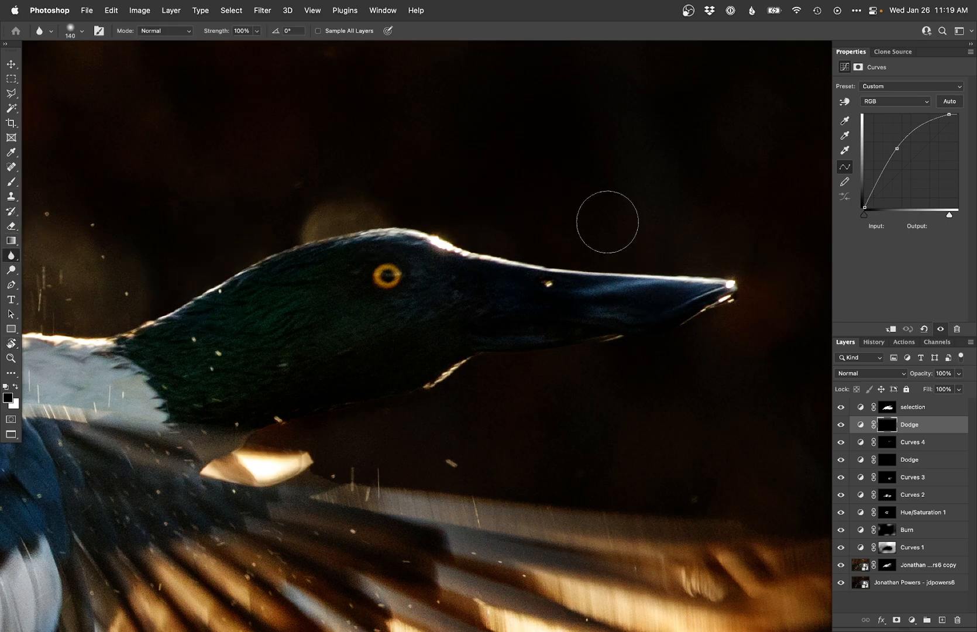
key("super+0")
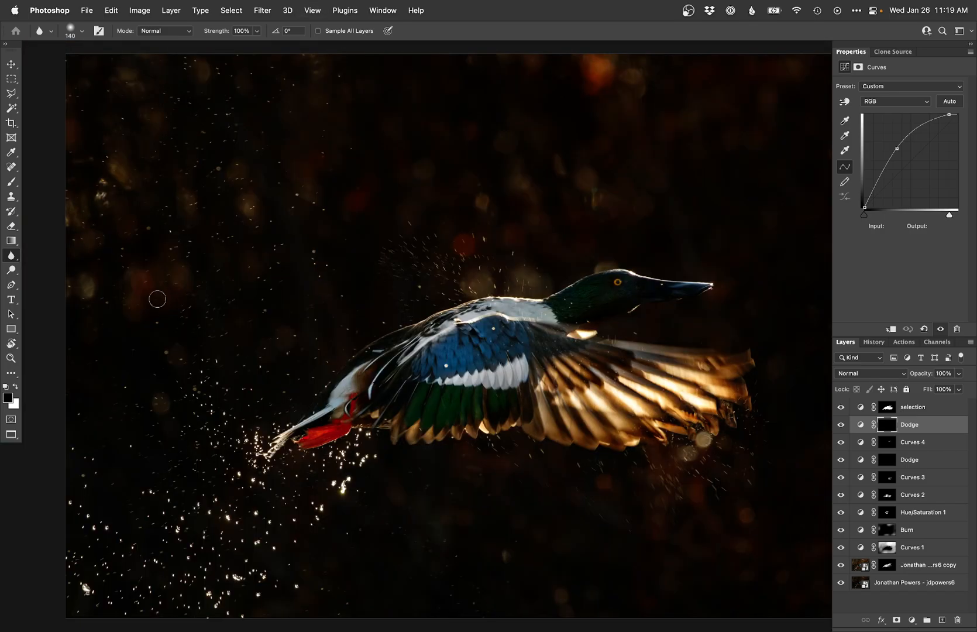
Step: Toggle the top Dodge layer on and off to compare, and hide the selection layer
left_click(840, 425)
left_click(840, 425)
left_click(840, 426)
left_click(840, 426)
left_click(841, 425)
left_click(840, 425)
left_click(841, 407)
left_click_drag(637, 436, 559, 430)
key("super+minus")
key("super+minus")
left_click_drag(747, 481, 815, 529)
left_click(703, 479, "super")
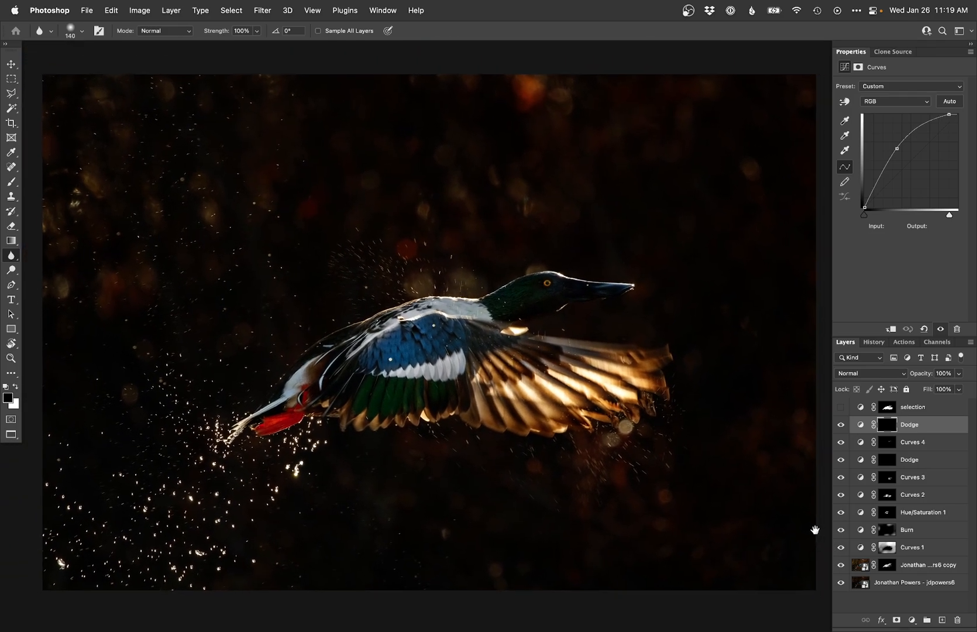
Step: Toggle the original background layer's visibility to compare the edit before and after
left_click(840, 582, "alt")
left_click(840, 583, "alt")
left_click(841, 583, "alt")
left_click(841, 582, "alt")
left_click(840, 583, "alt")
left_click(840, 582, "alt")
left_click(841, 583, "alt")
left_click(840, 582, "alt")
left_click(840, 583, "alt")
left_click(840, 583, "alt")
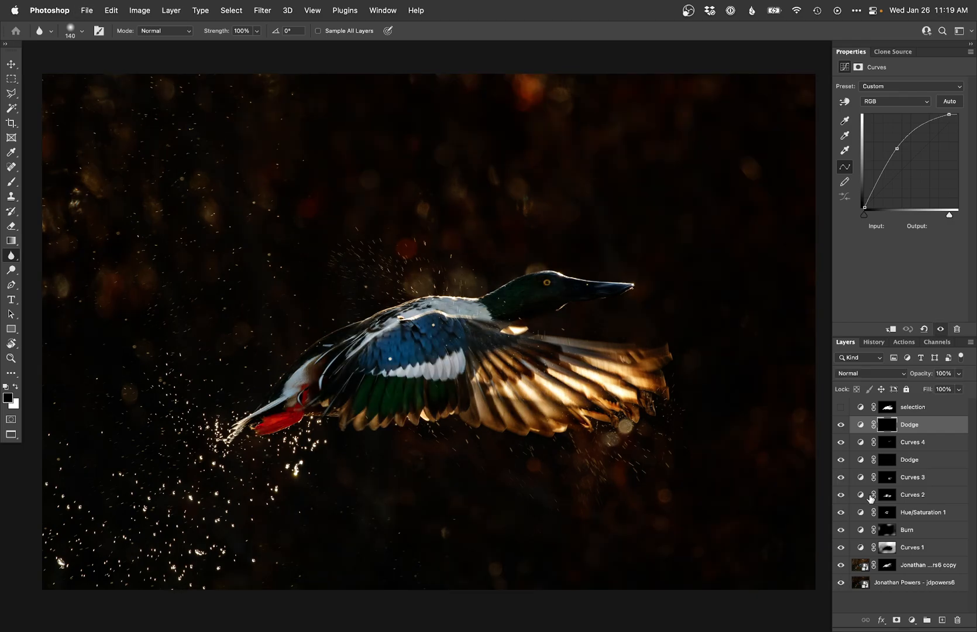
Step: Switch to the browser and review the photographer's Instagram profile and the workshop web pages
key("super+Tab")
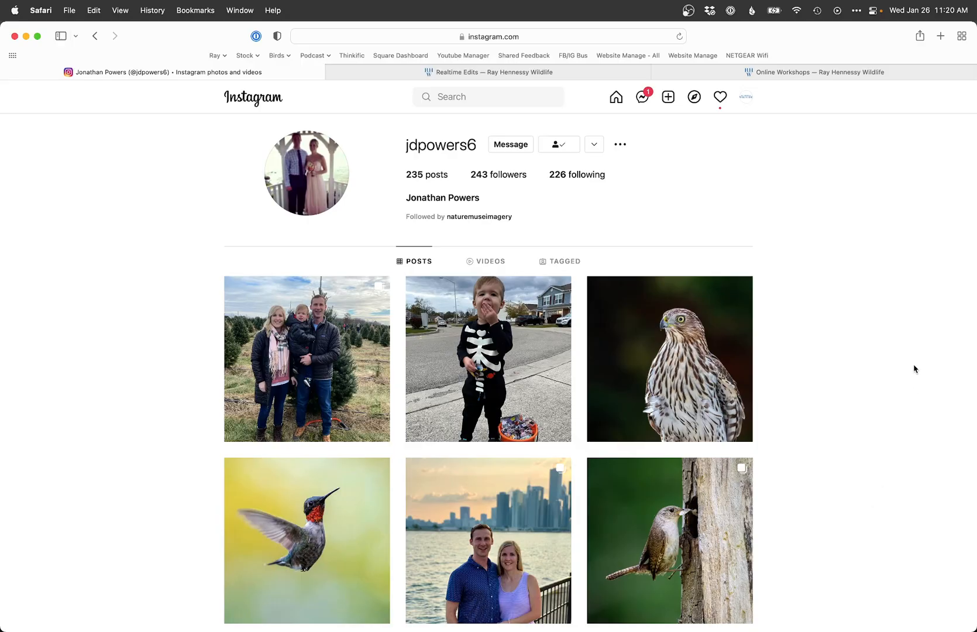
key("ctrl+Tab")
key("ctrl+Tab")
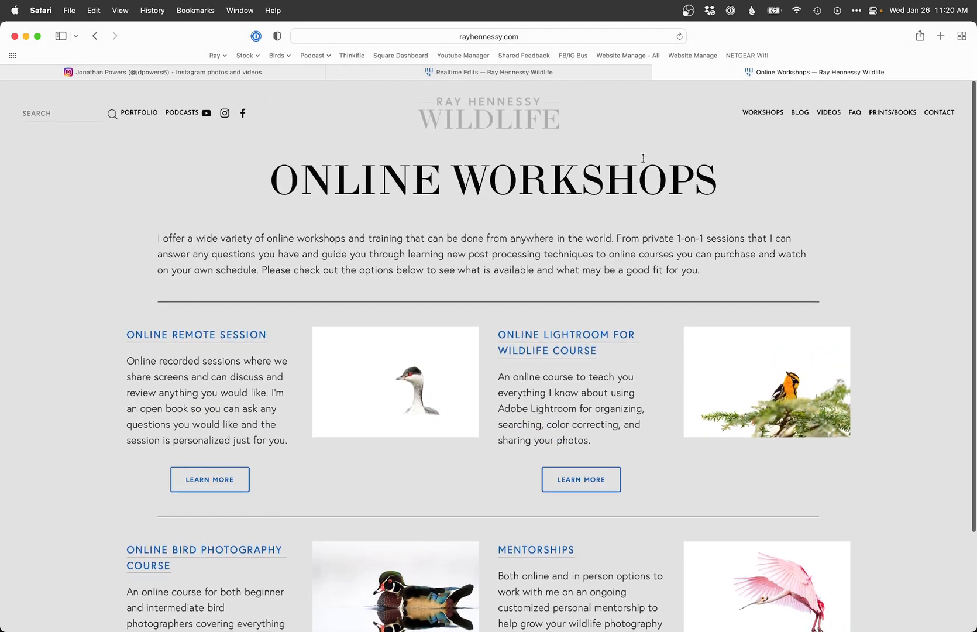
scroll(643, 158, "down", 1)
mouse_move(773, 107)
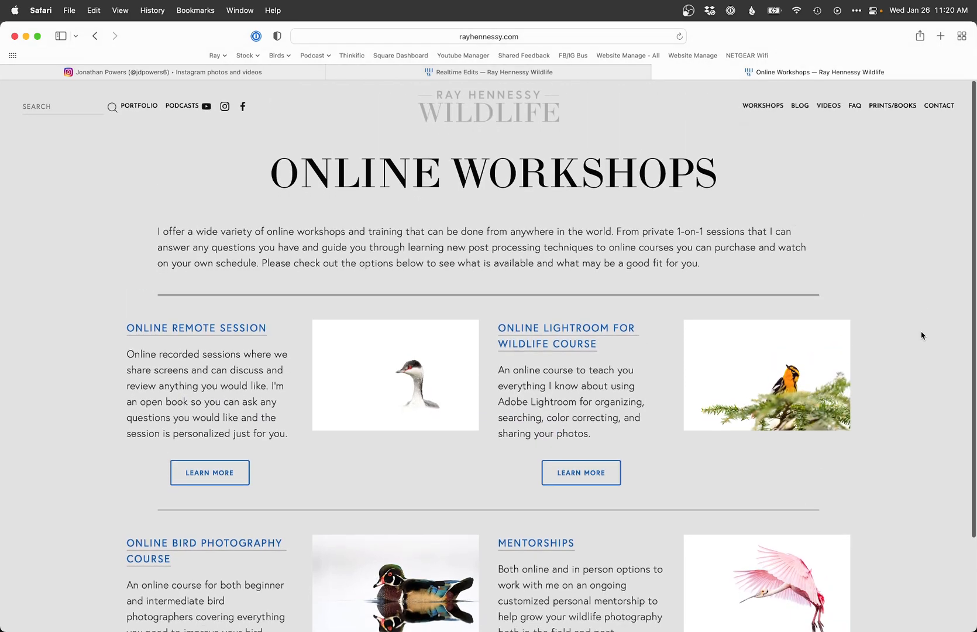
scroll(922, 334, "down", 5)
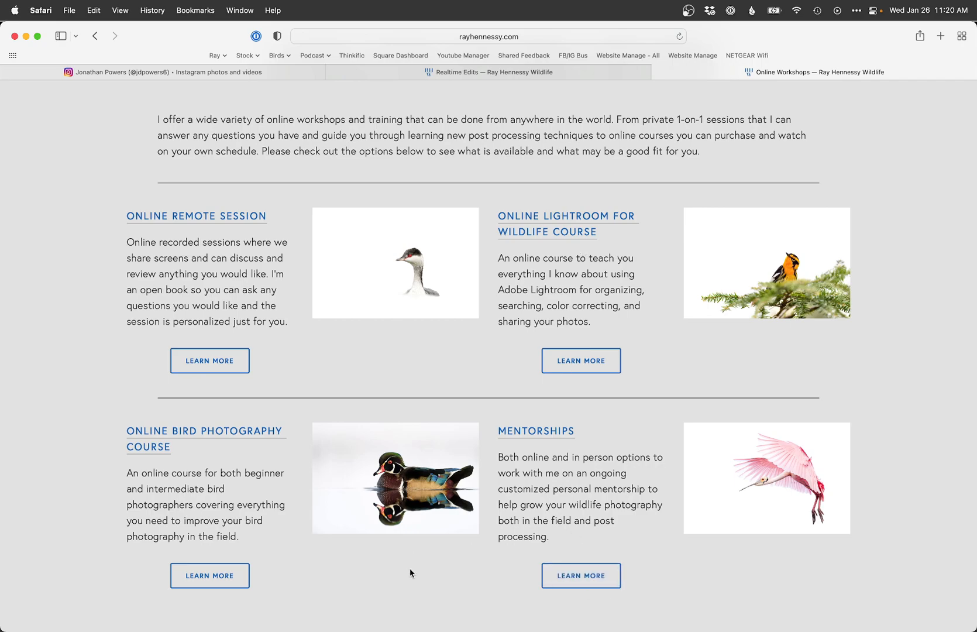
key("ctrl+shift+Tab")
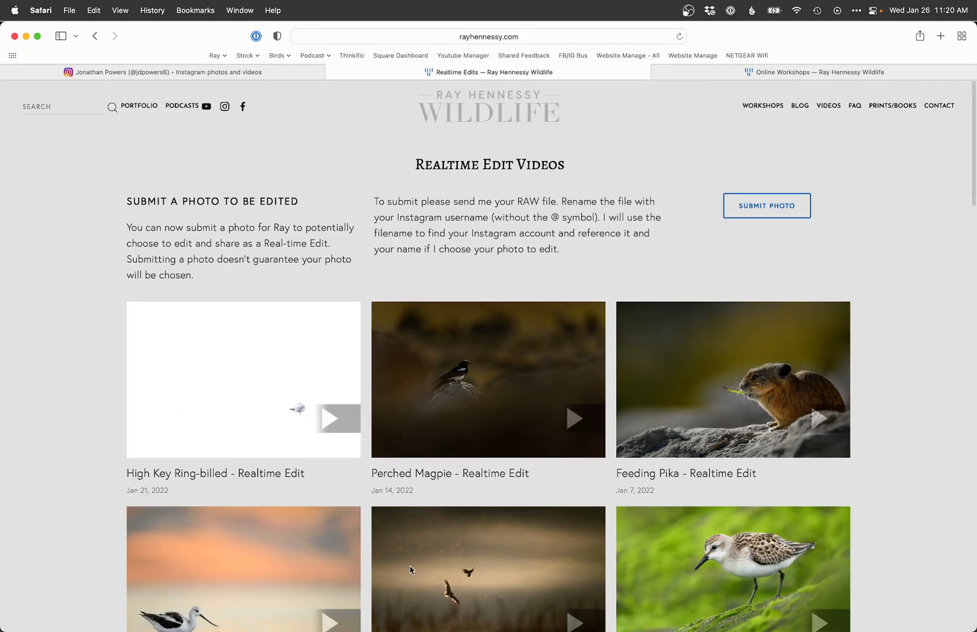
key("ctrl+shift+Tab")
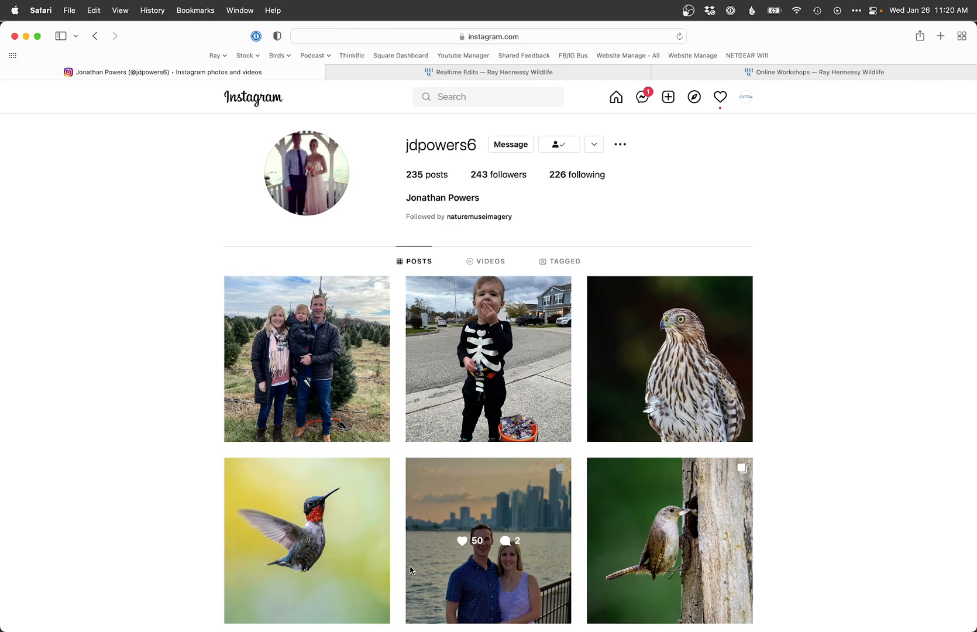
Step: Return to Lightroom and compare the original and edited versions side by side and full screen
key("super+Tab")
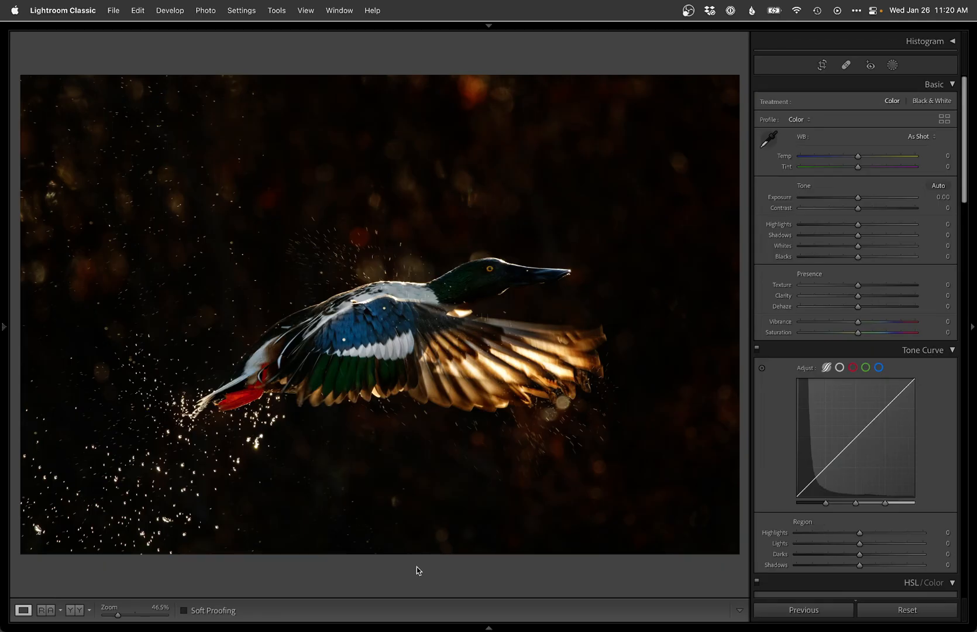
key("super+alt+1")
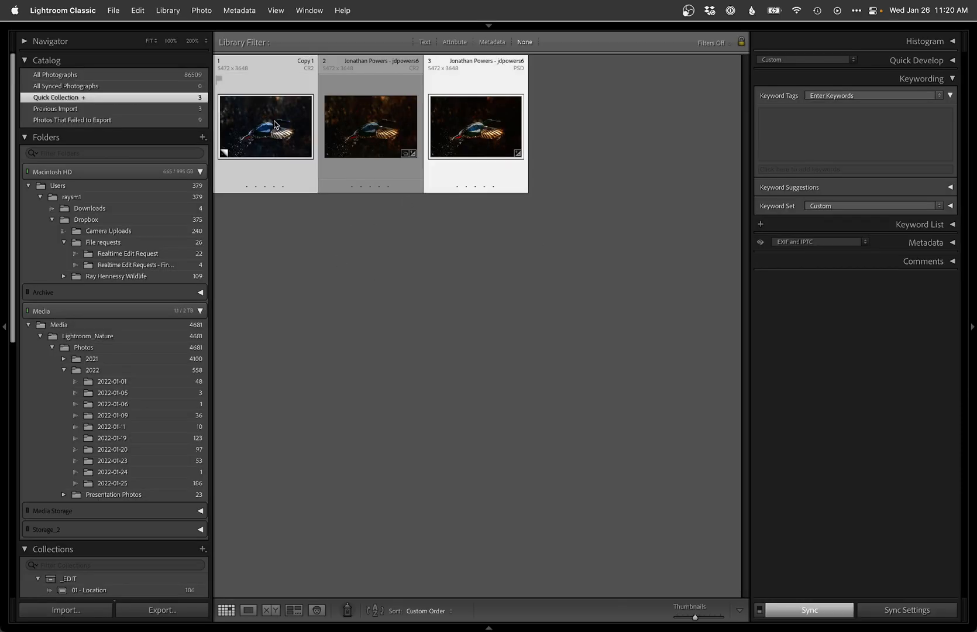
key("Tab")
key("n")
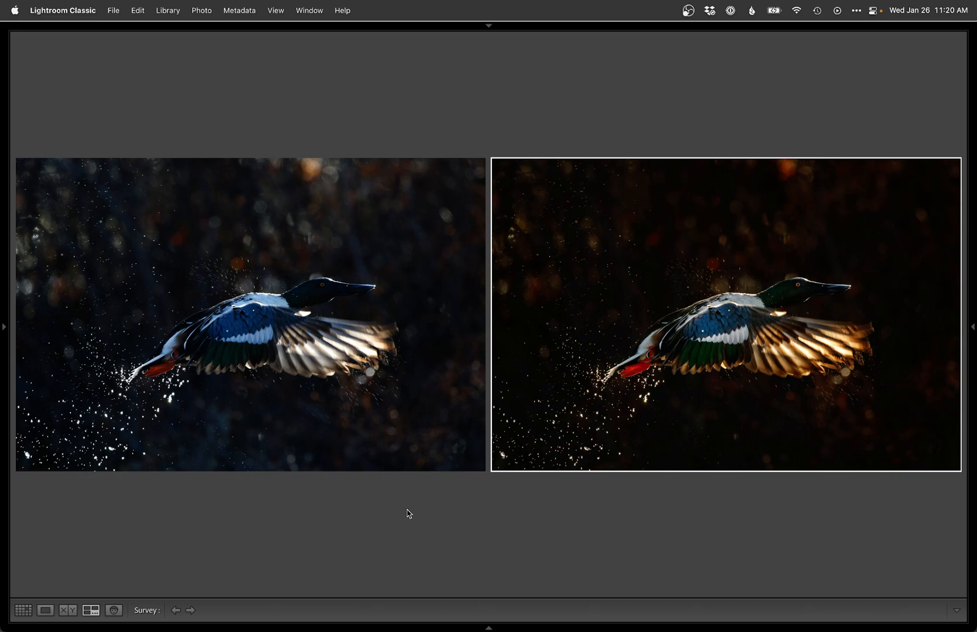
double_click(477, 462)
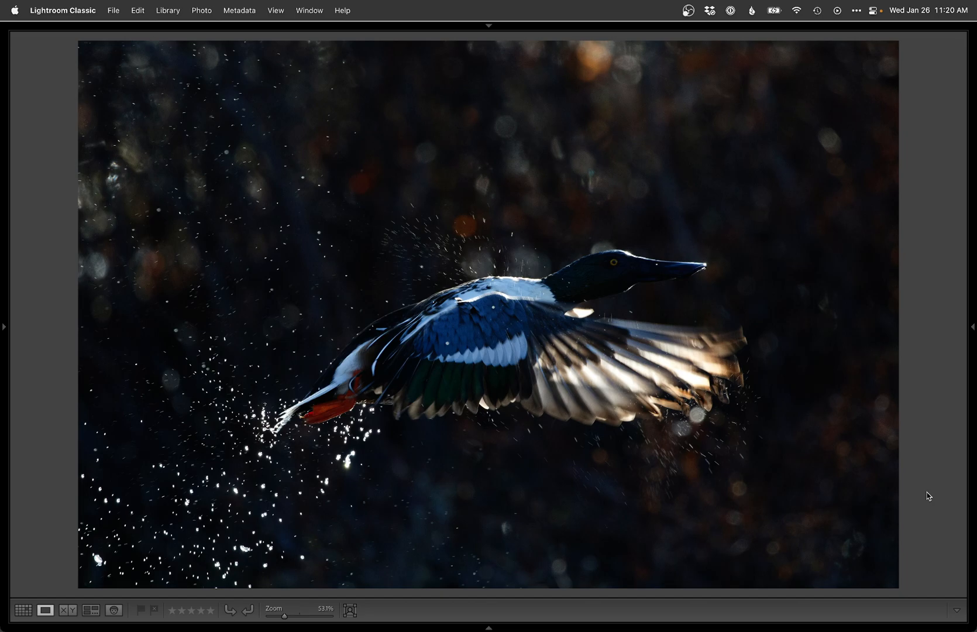
key("i")
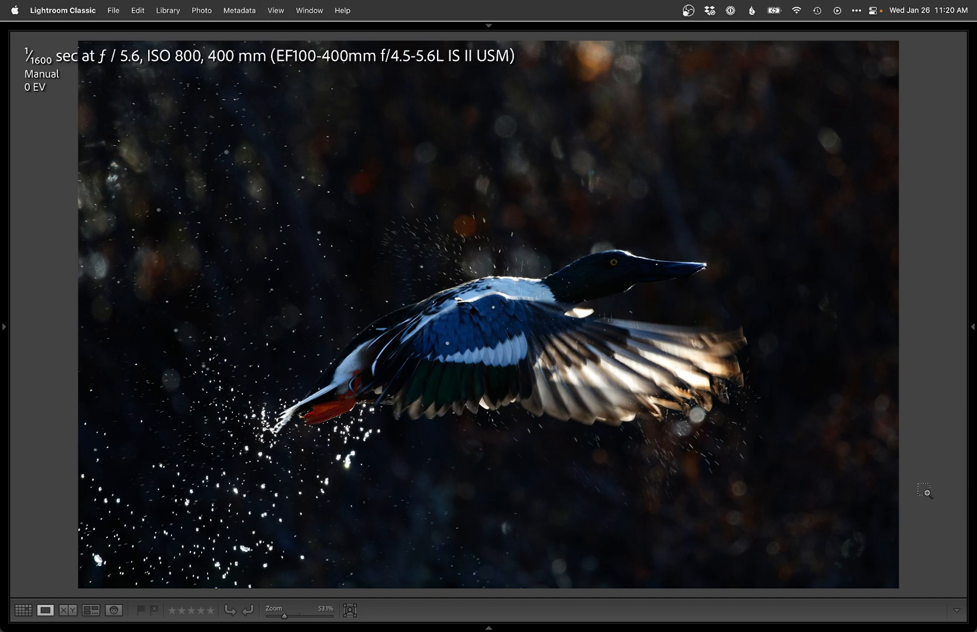
key("i")
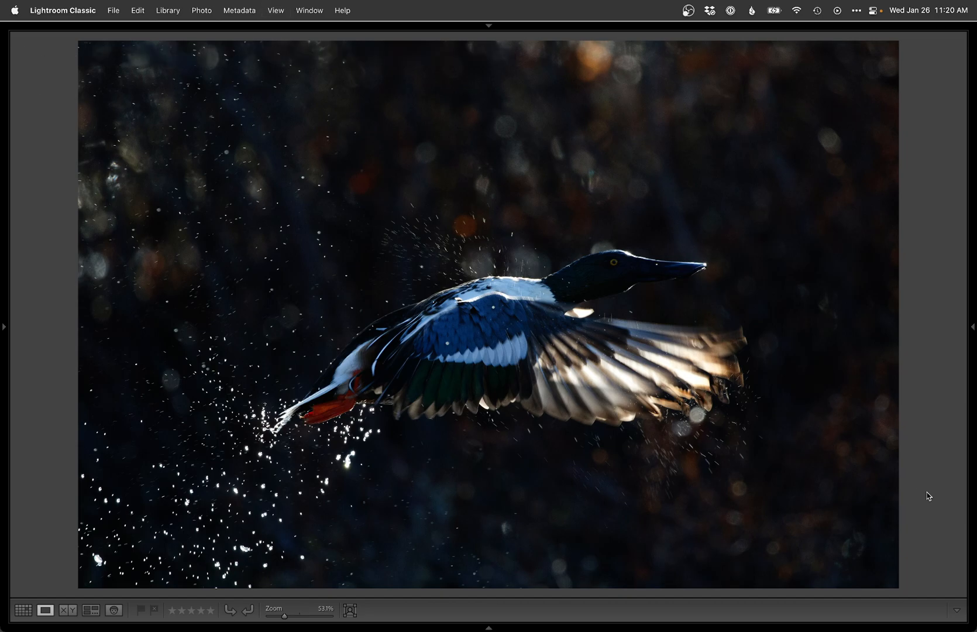
key("Right")
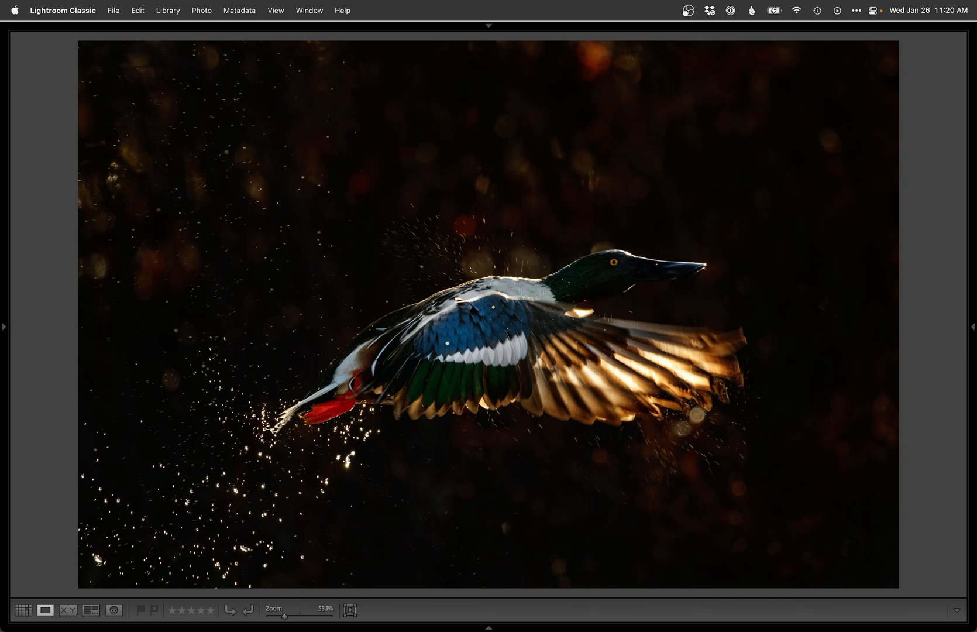
left_click(688, 11)
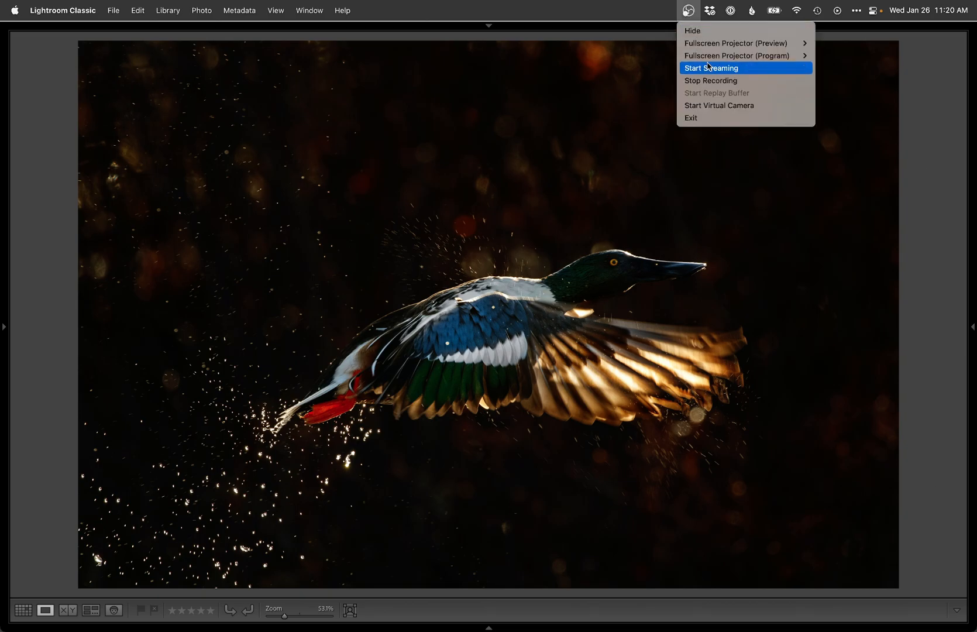